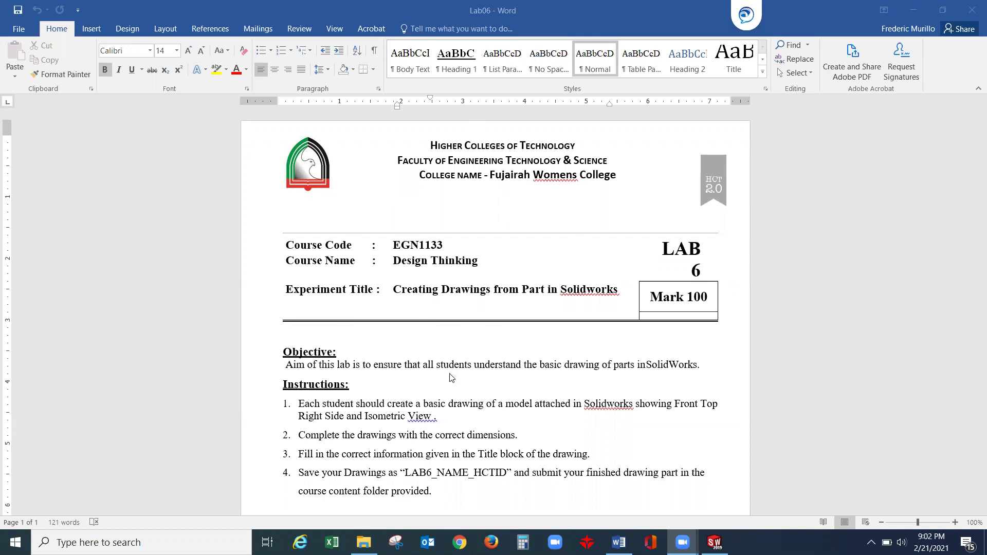
Step: Read through the Lab06 instructions down to the picture of the bracket model to be drawn
scroll(451, 378, down, 1)
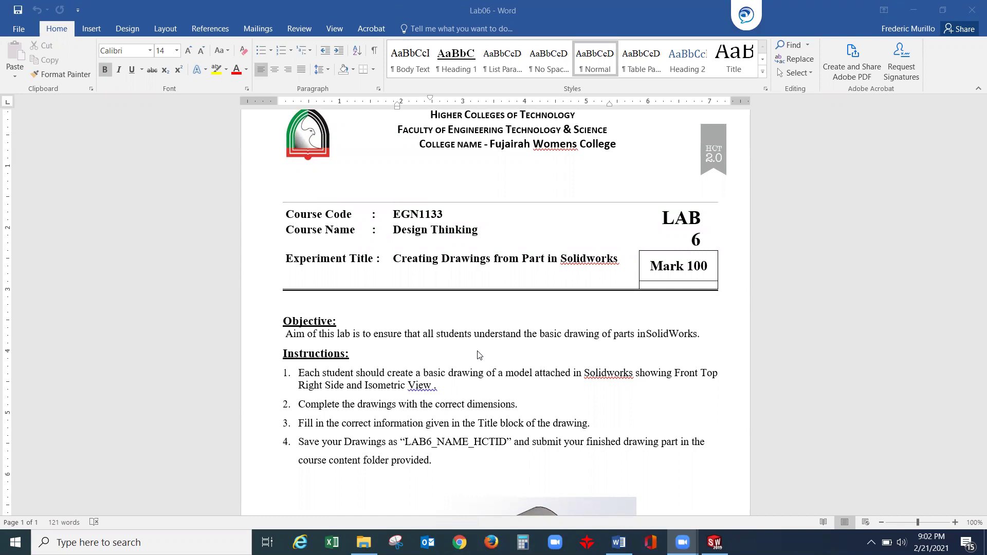
scroll(479, 355, down, 4)
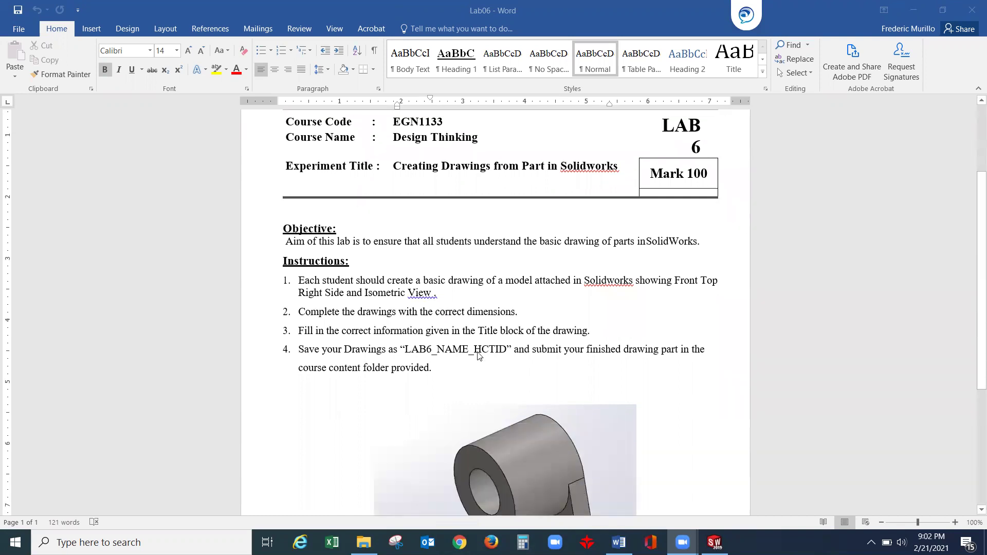
scroll(479, 356, down, 1)
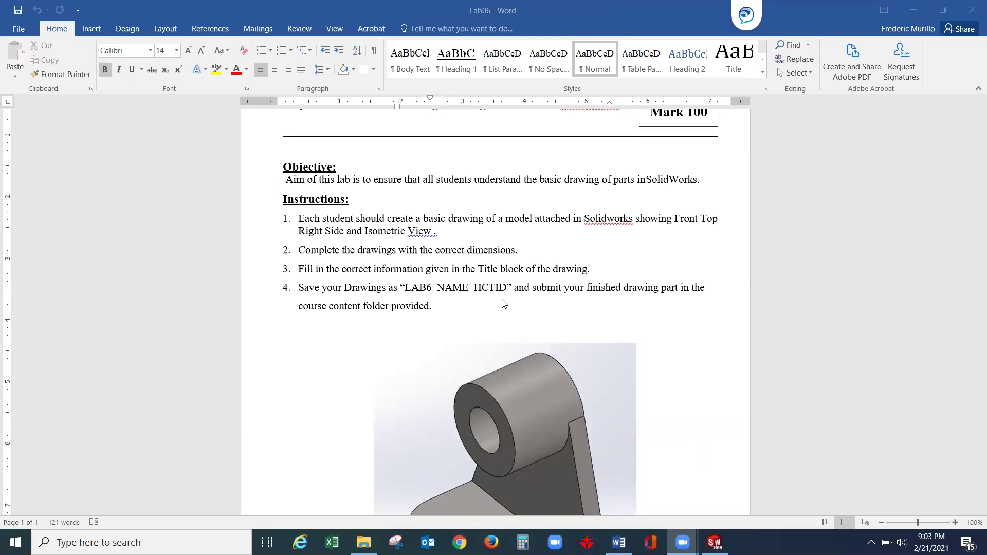
scroll(463, 394, down, 4)
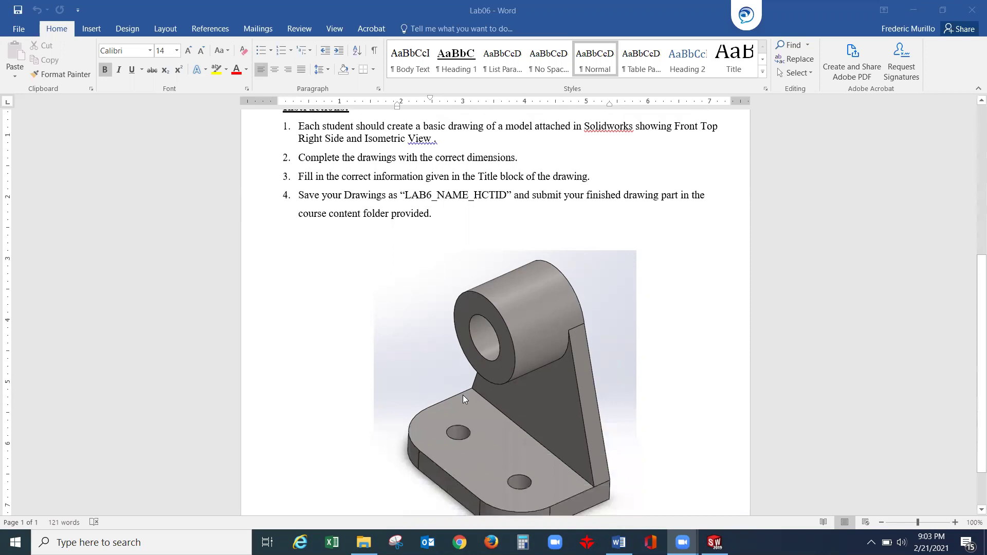
scroll(463, 399, down, 1)
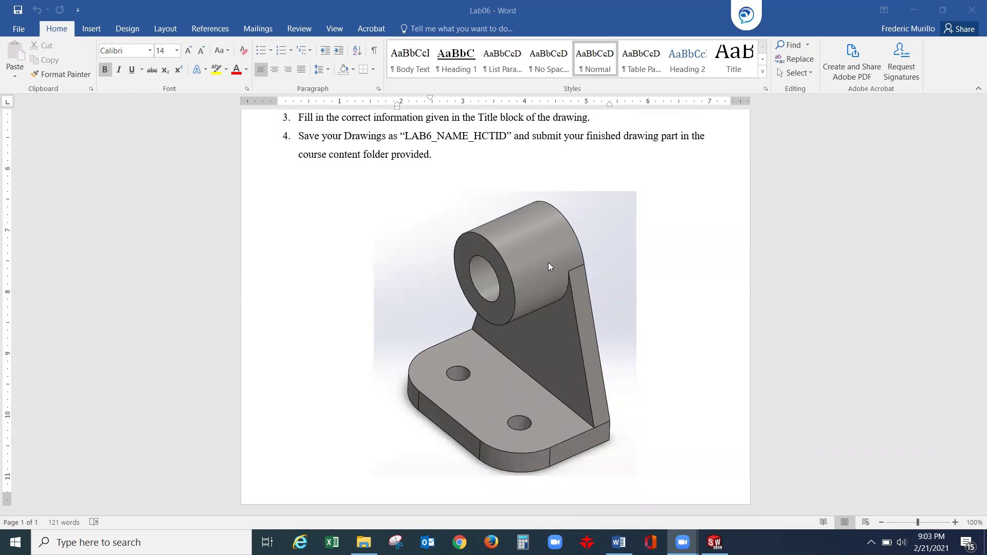
Step: Switch to SOLIDWORKS and make a new drawing from the open Lab no. 6.2 part
click(714, 541)
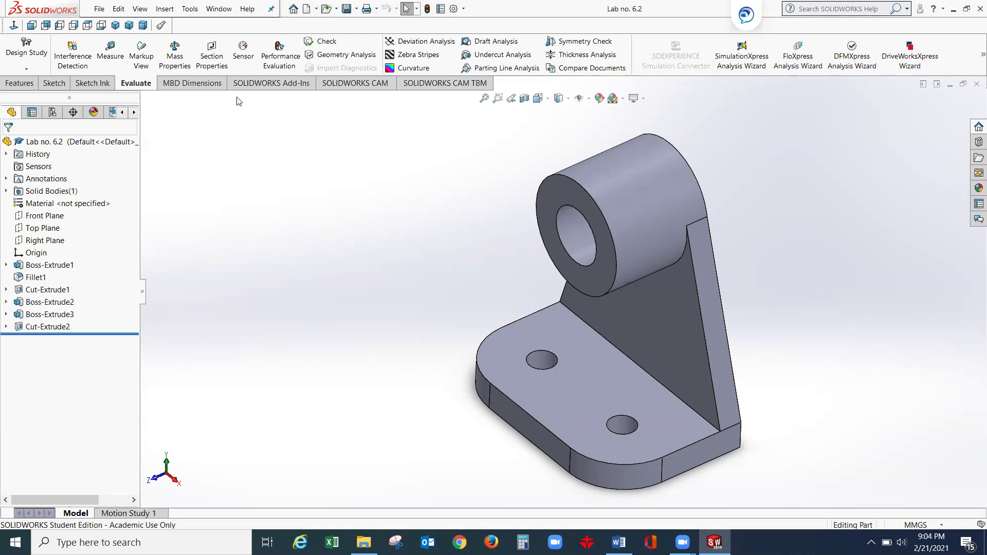
click(99, 8)
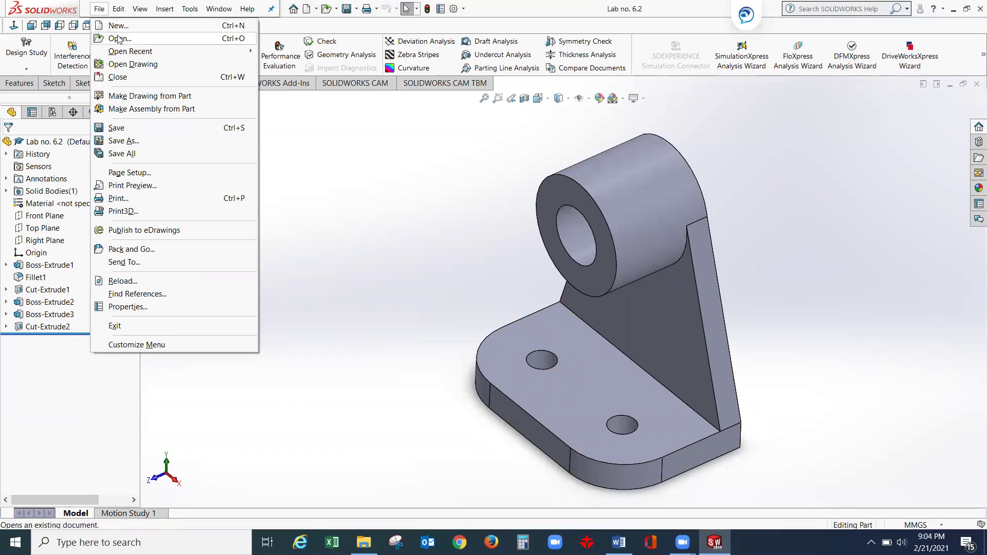
click(179, 98)
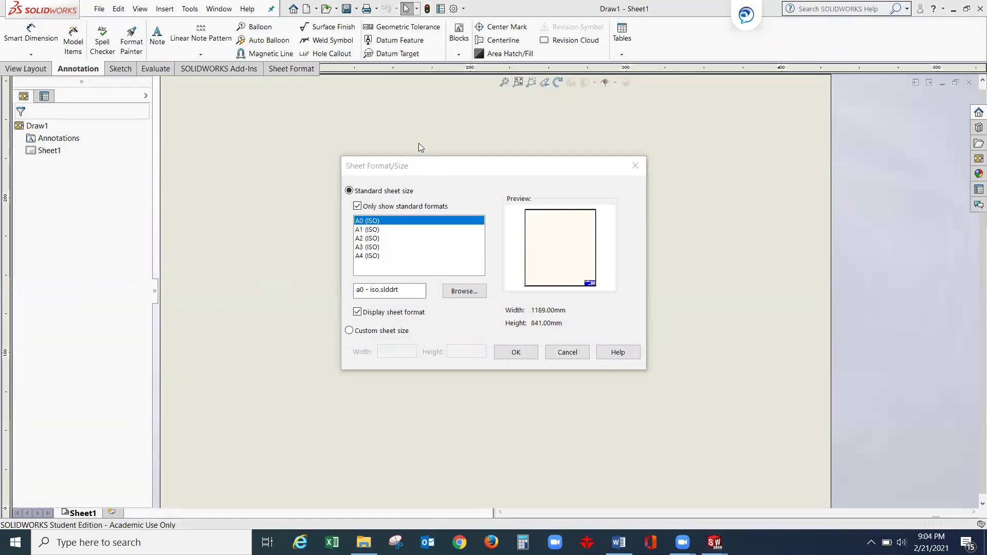
Step: Compare the list of sheet formats with and without the standard-formats-only filter, leaving the filter enabled
click(356, 207)
click(356, 207)
click(357, 207)
click(356, 207)
click(357, 207)
click(357, 207)
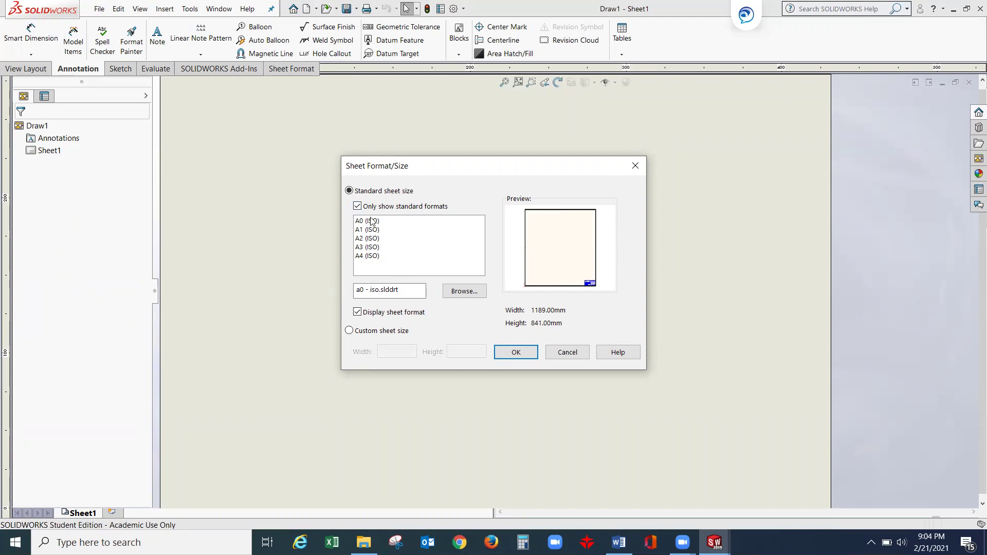
Step: Compare the previews and dimensions of the ISO standard sheet sizes from A0 to A4
click(364, 256)
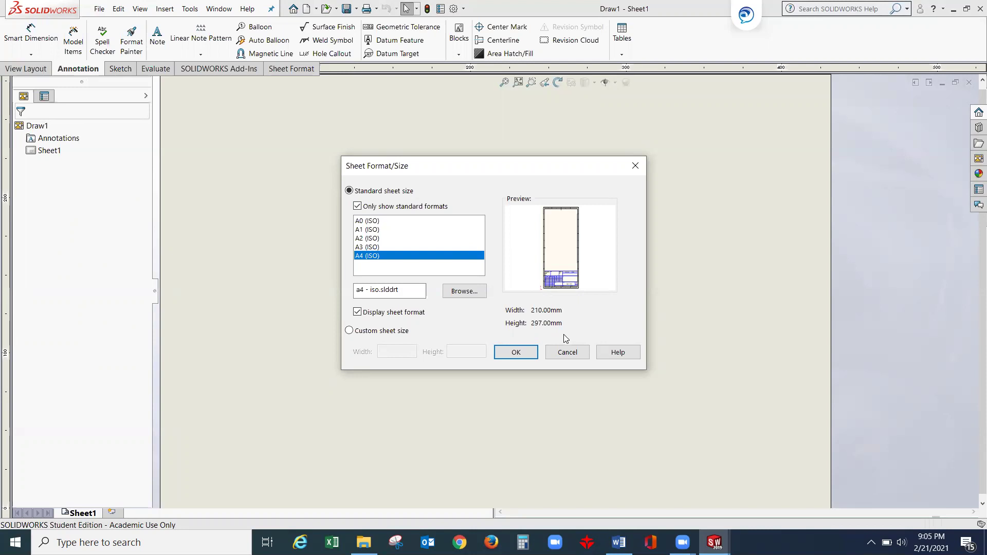
click(374, 248)
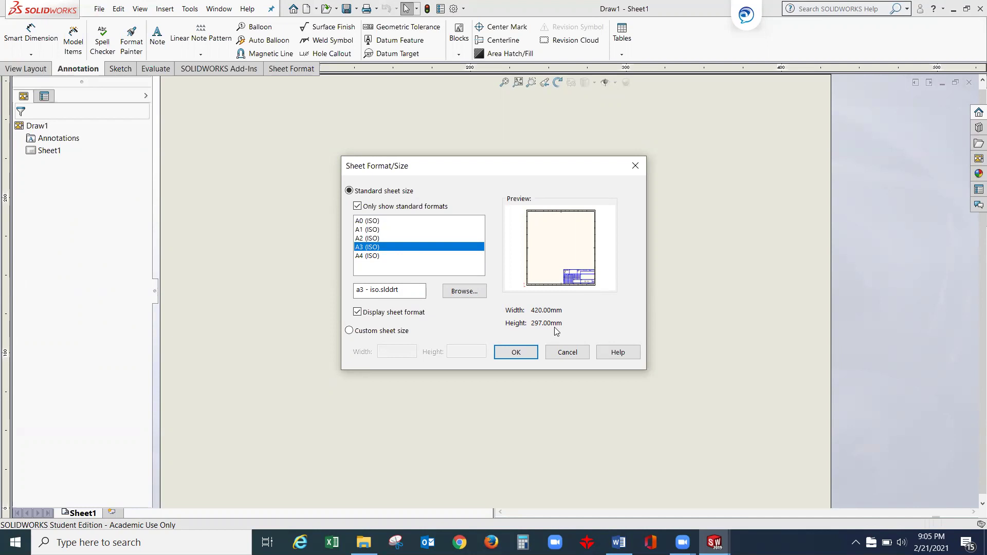
click(368, 256)
click(370, 248)
click(365, 258)
click(366, 239)
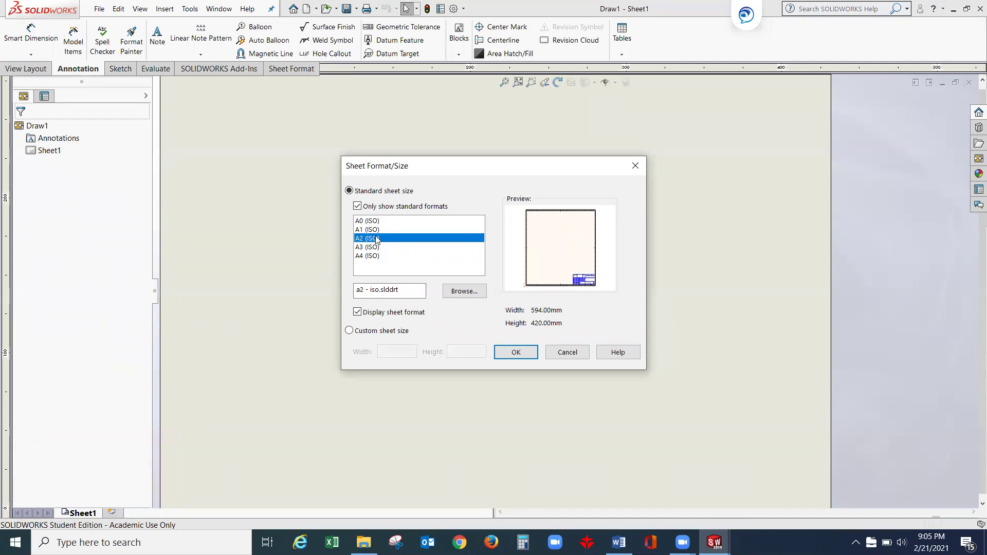
click(373, 231)
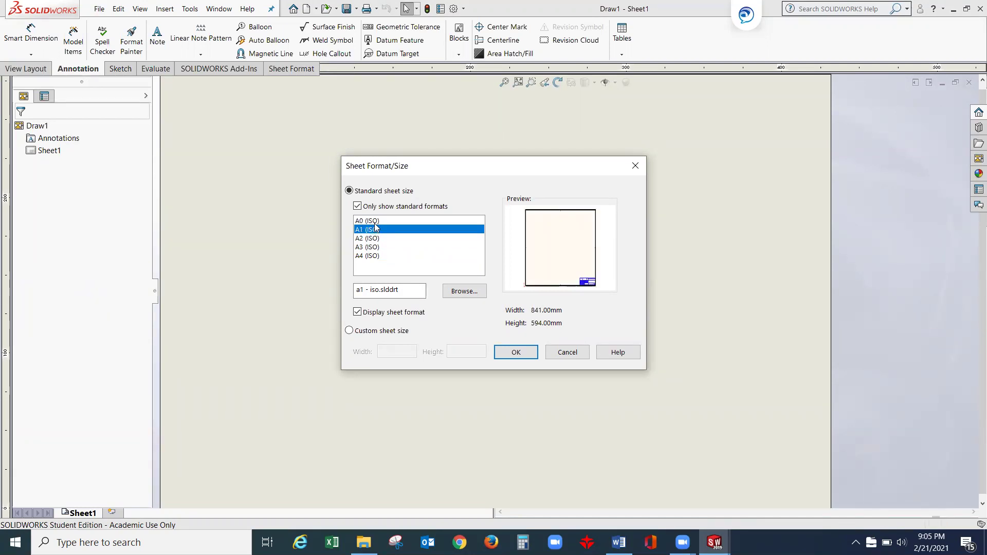
click(378, 221)
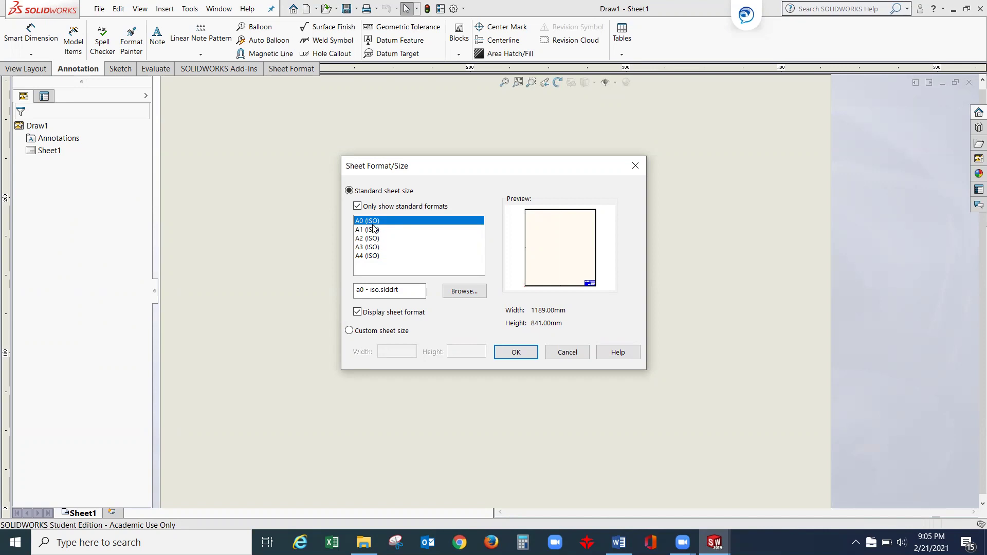
click(377, 232)
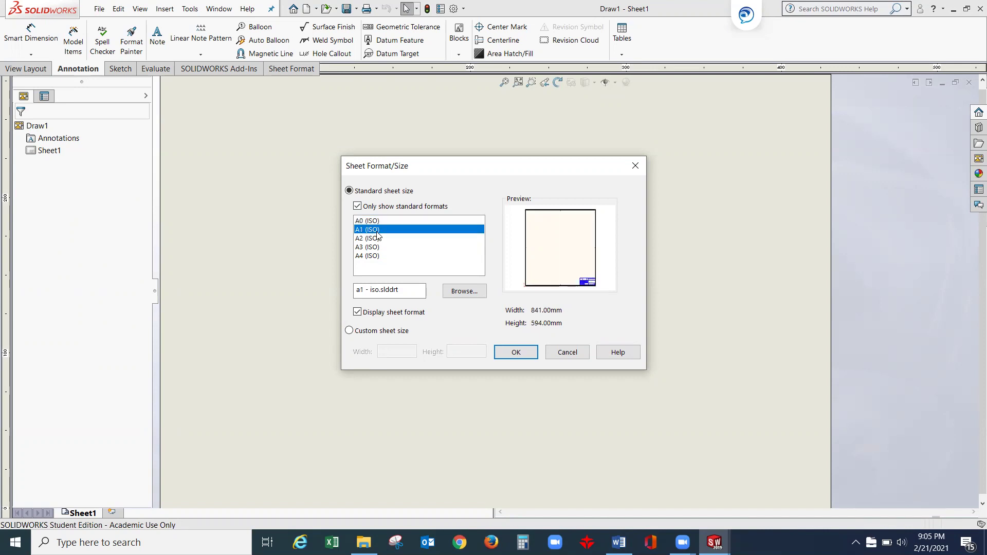
Step: Create the drawing sheet with the A3 (ISO) standard format and sheet format displayed
click(372, 248)
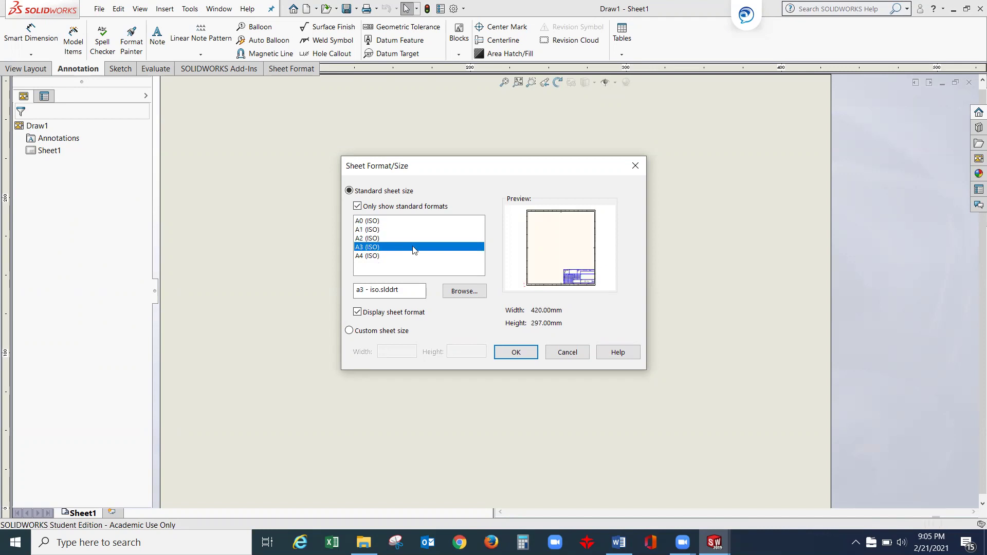
click(519, 359)
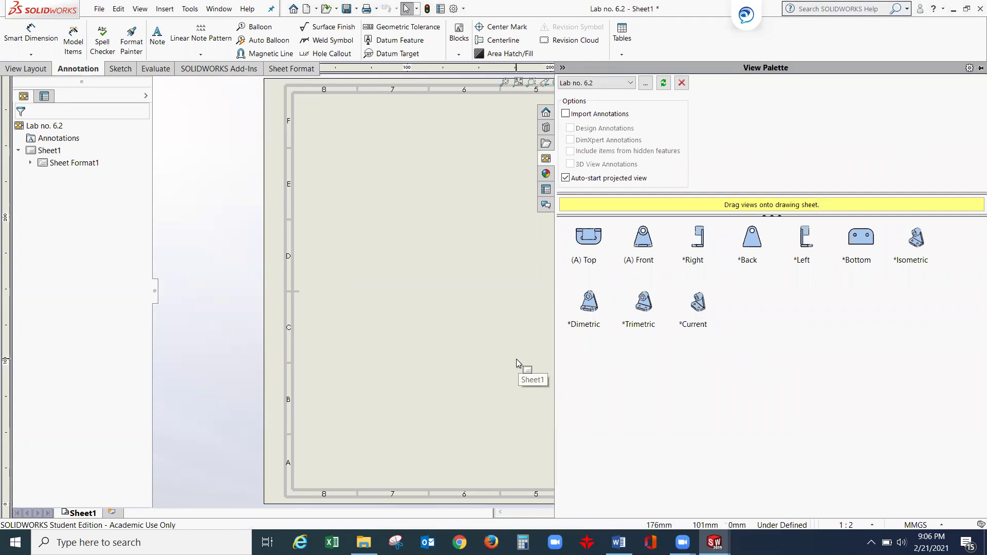
click(493, 358)
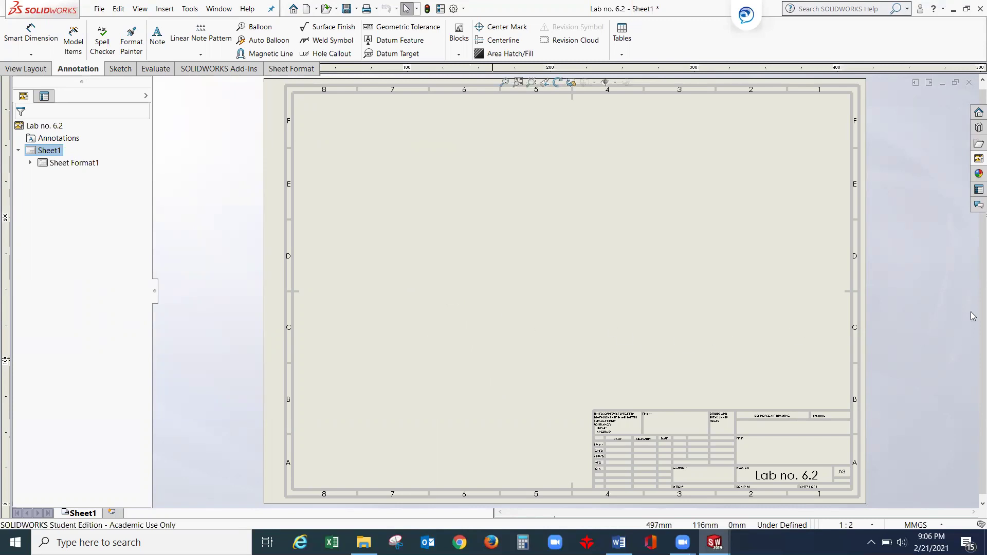
Step: Place the part's front view from the View Palette in the lower-left part of the sheet, near zone C6-C7
click(978, 159)
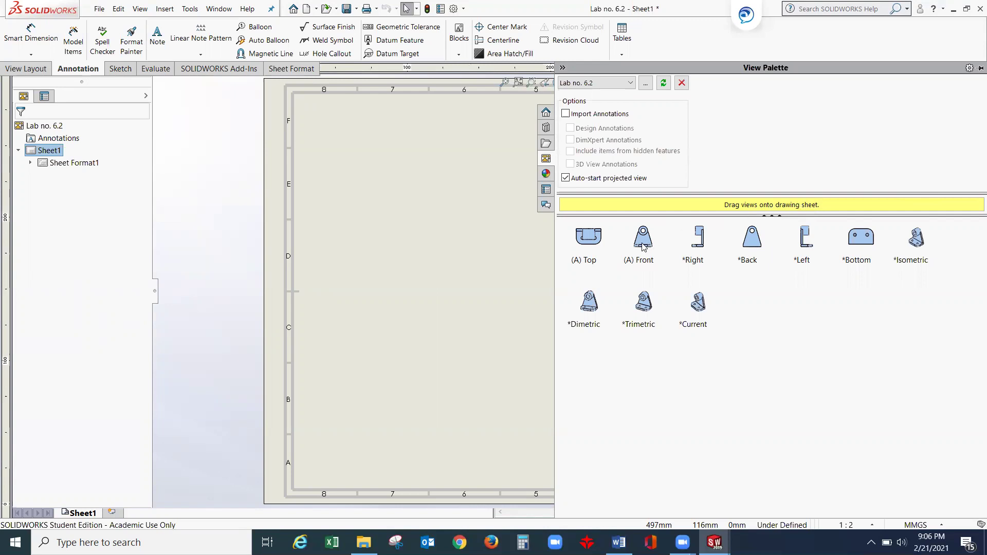
mouse_move(643, 247)
mouse_down()
mouse_move(341, 339)
mouse_move(394, 312)
mouse_move(427, 318)
mouse_up()
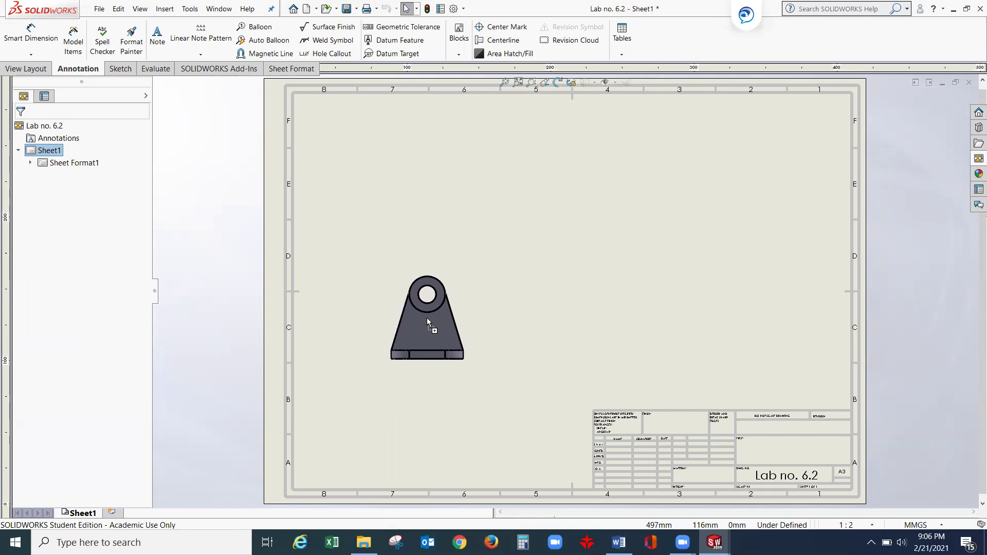
drag(426, 318, 427, 317)
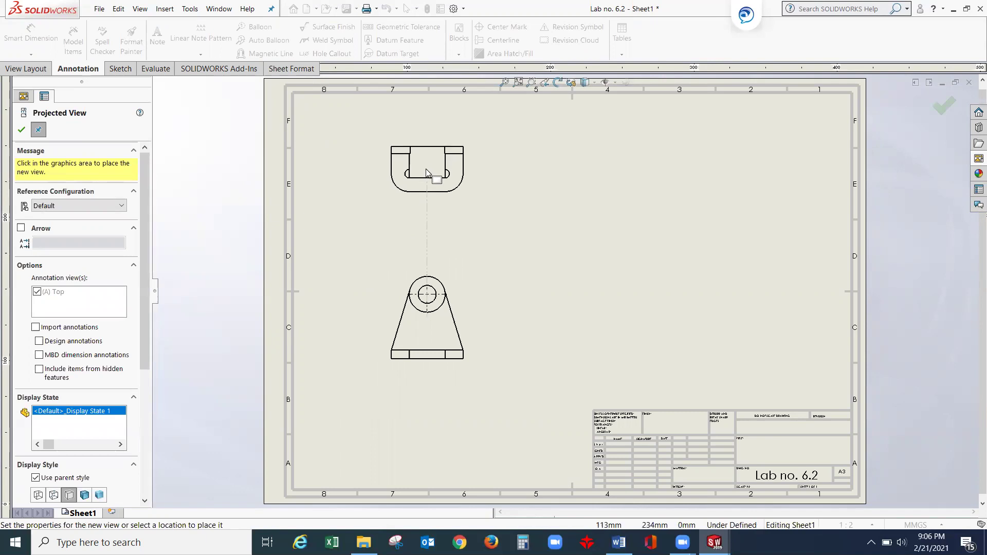
Step: Project the top view above the front view, the right view beside it and an isometric view diagonally above
click(426, 173)
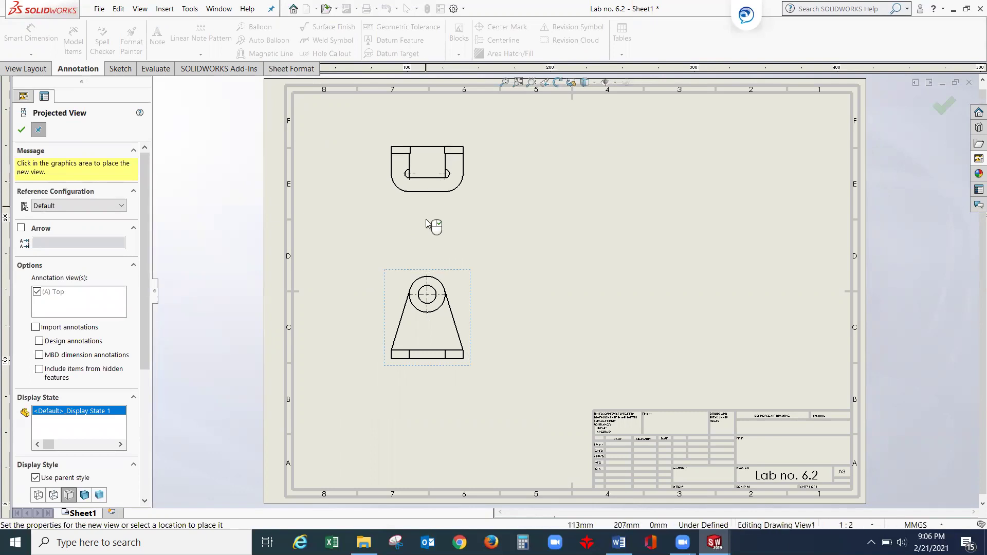
click(425, 321)
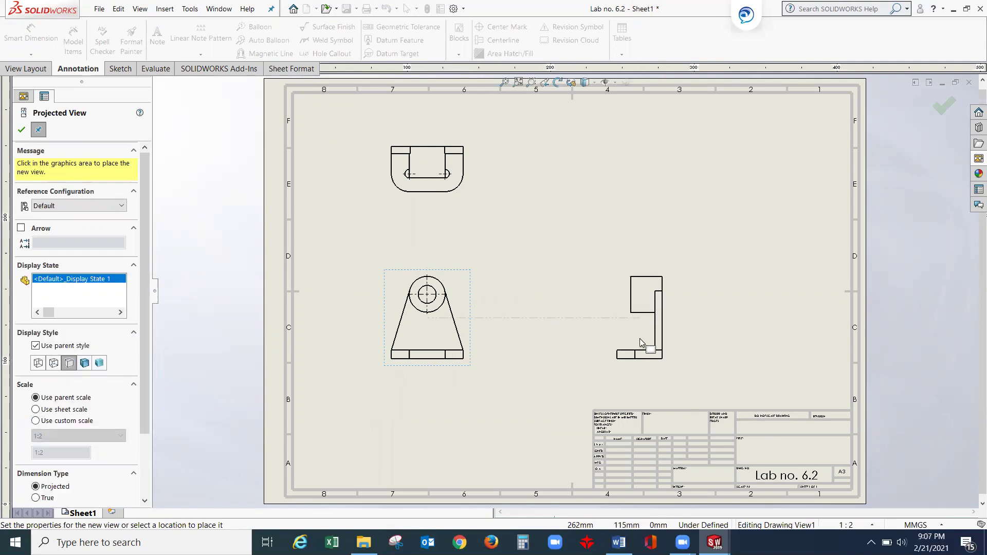
click(639, 338)
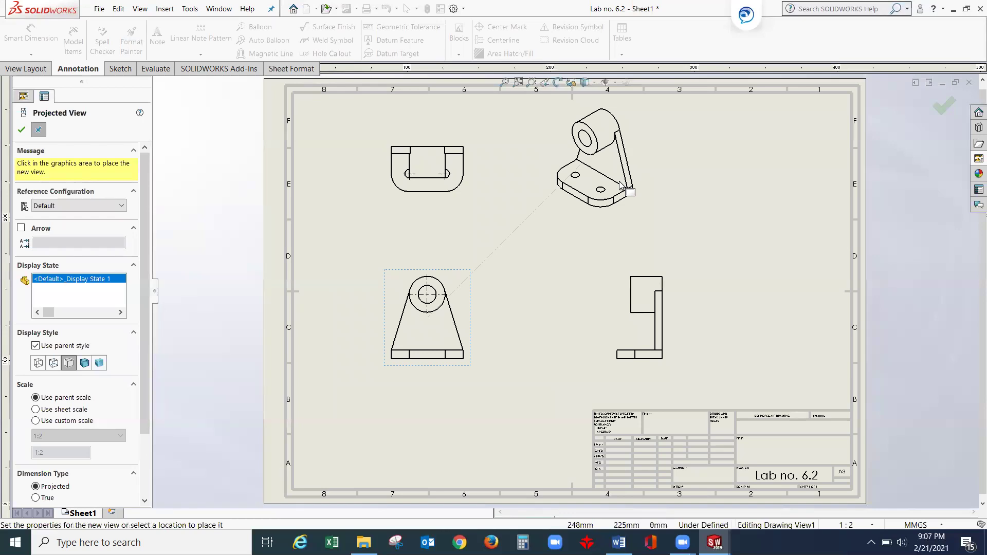
click(622, 186)
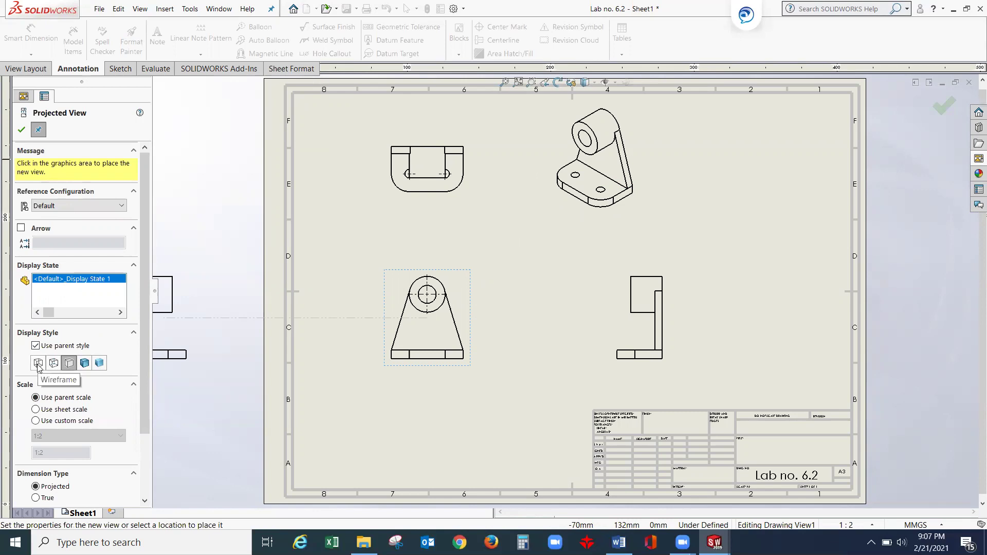
click(85, 364)
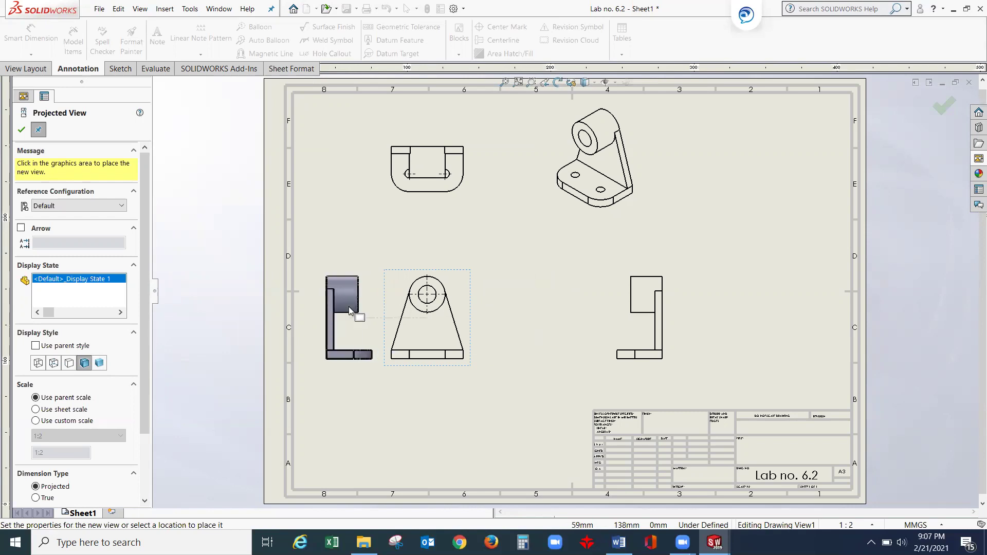
key(Escape)
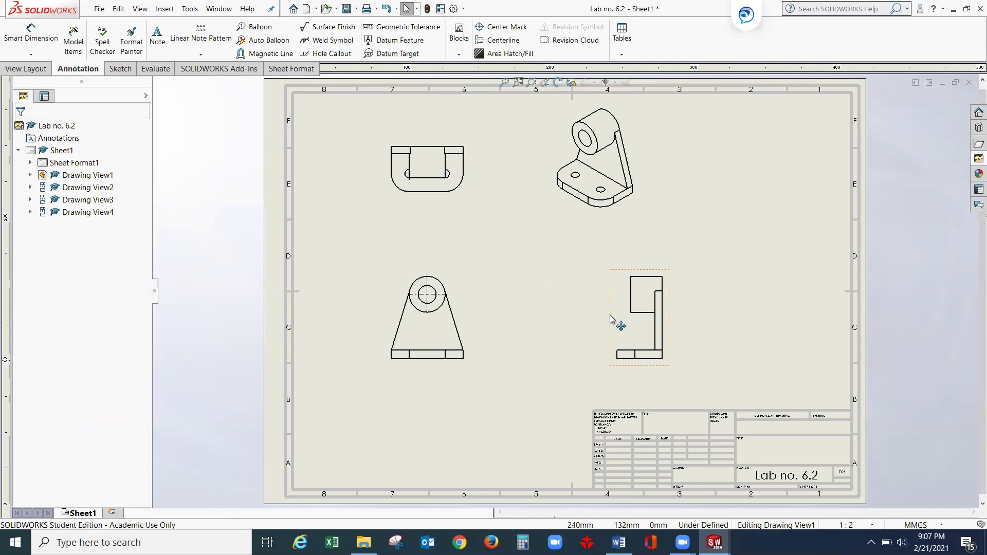
Step: Set the isometric view's display style to Shaded With Edges
click(619, 211)
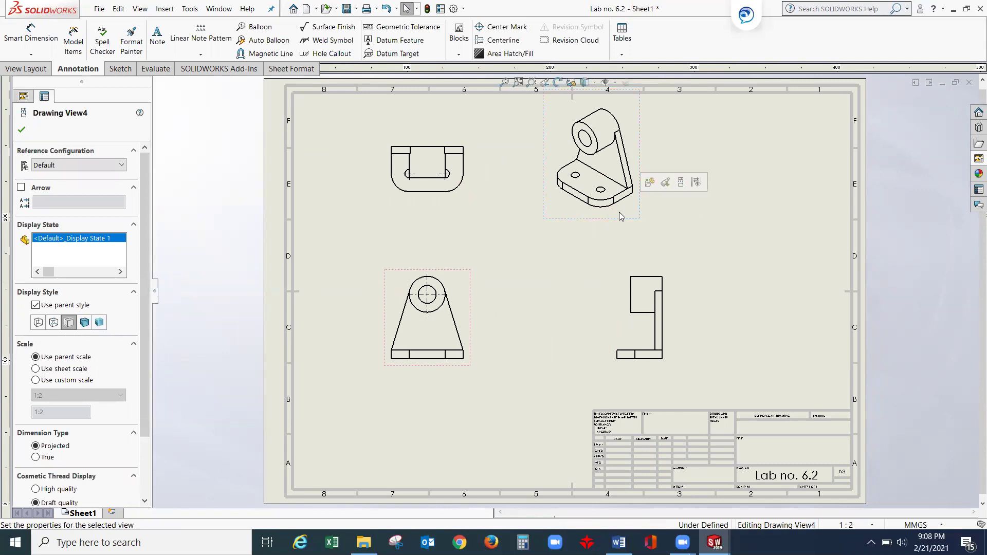
click(85, 323)
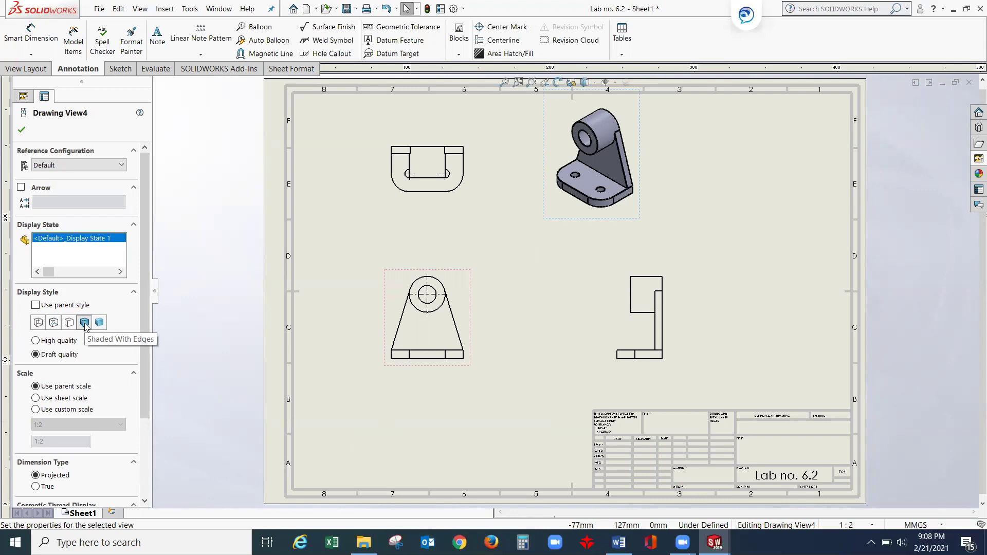
click(21, 130)
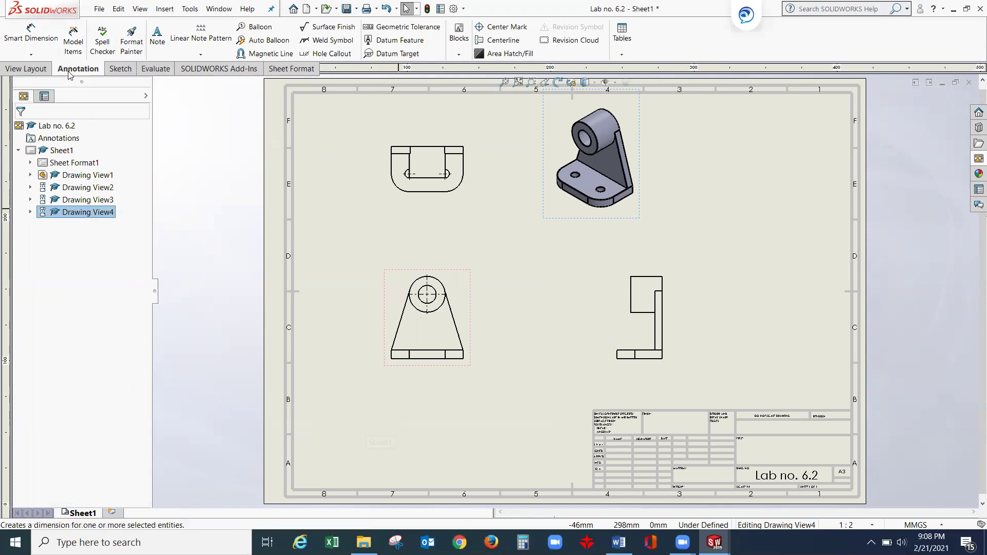
Step: Dimension the outer circle's diameter in the front view, placing the text above and to the right of the circle
click(29, 44)
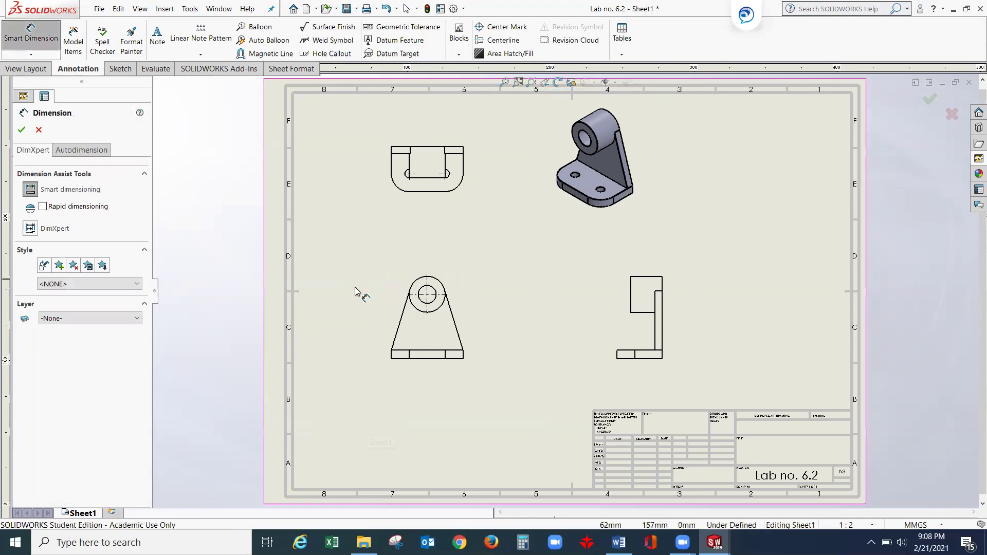
click(445, 289)
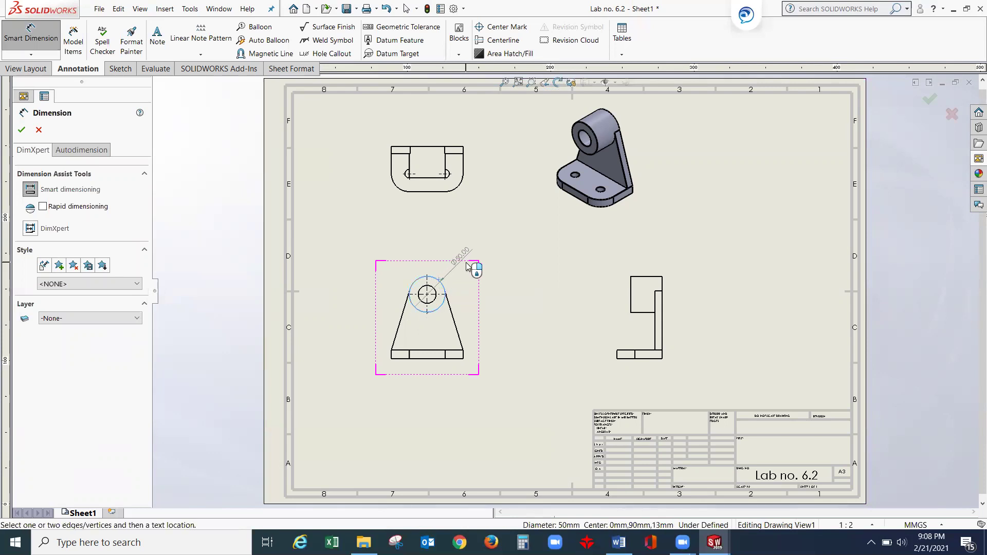
click(466, 266)
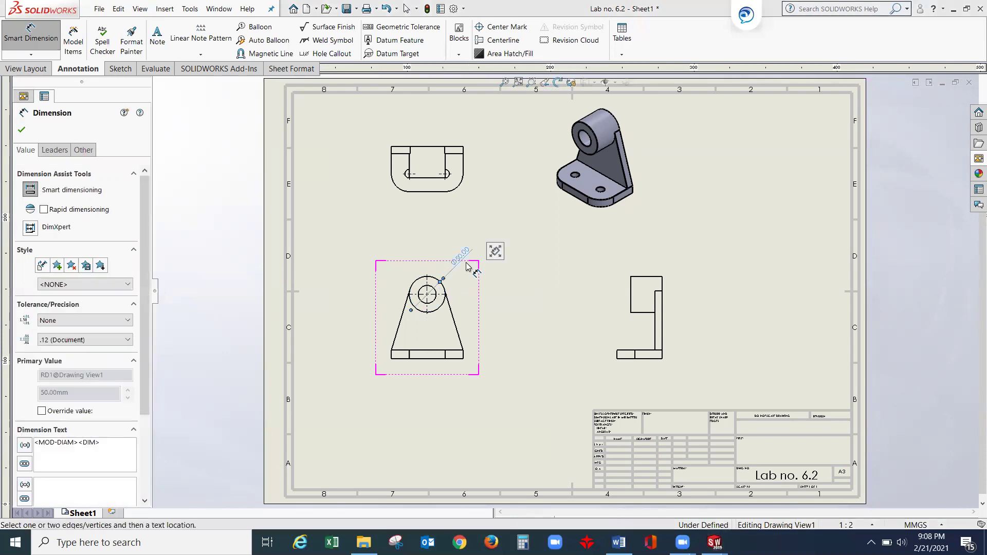
click(22, 130)
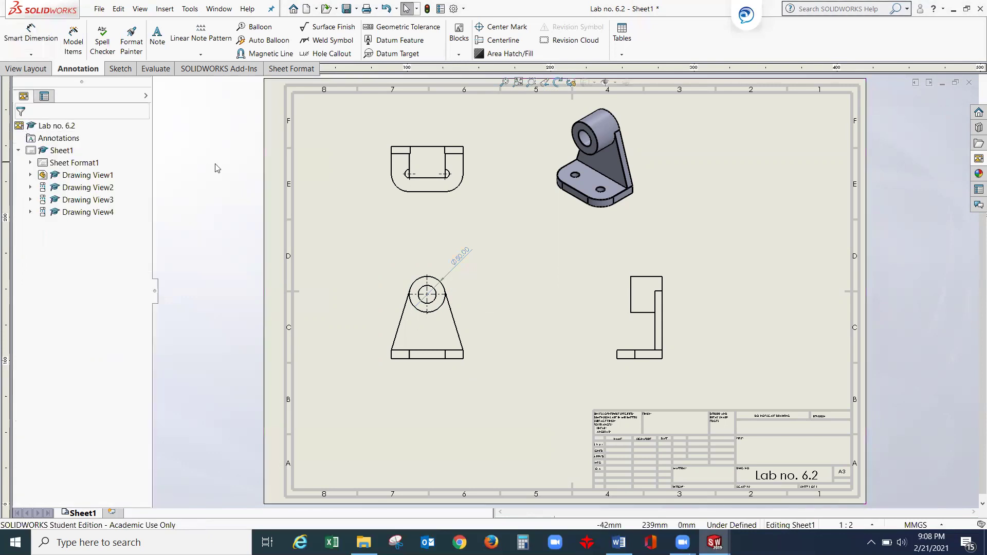
Step: Dimension the inner circle's diameter in the front view, placing the text above and to the left of the circle
click(29, 31)
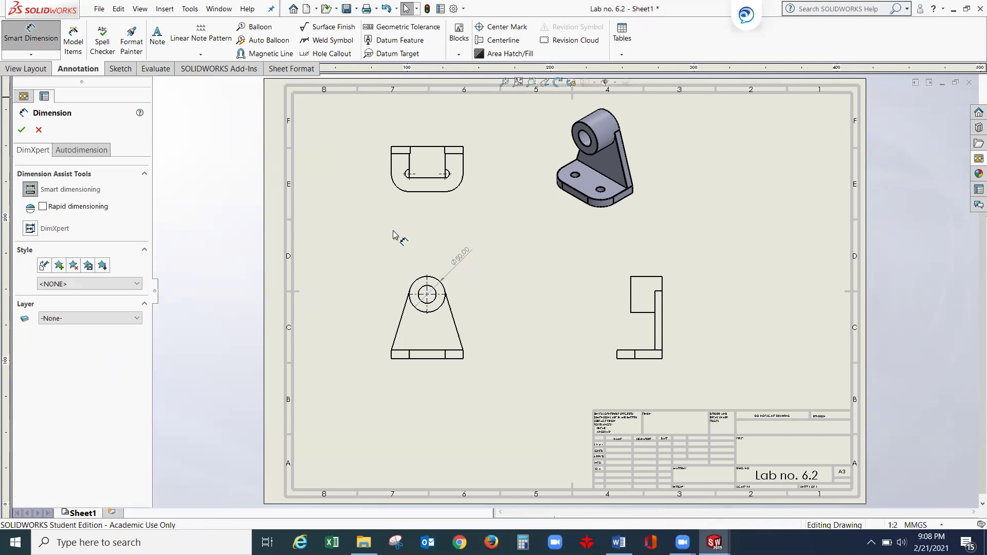
click(421, 290)
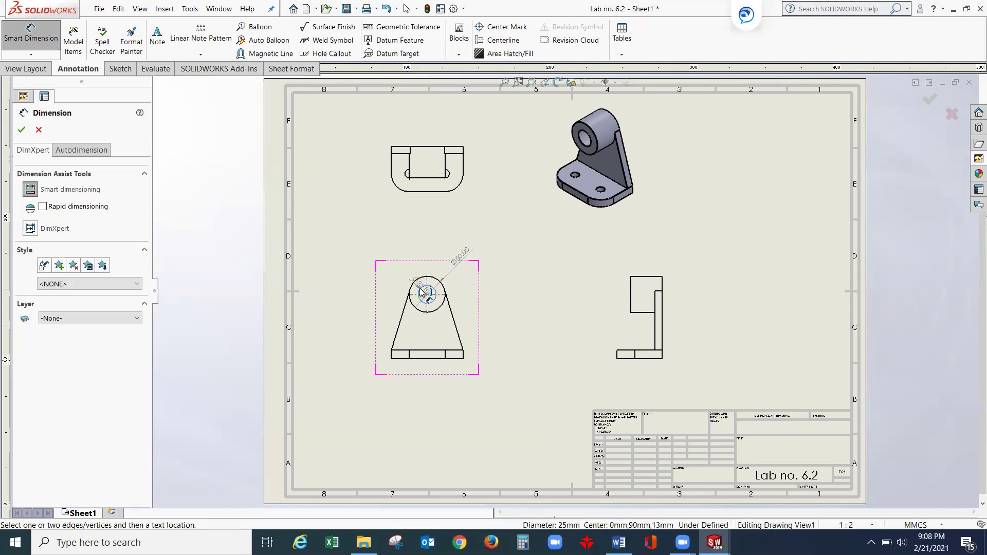
click(391, 271)
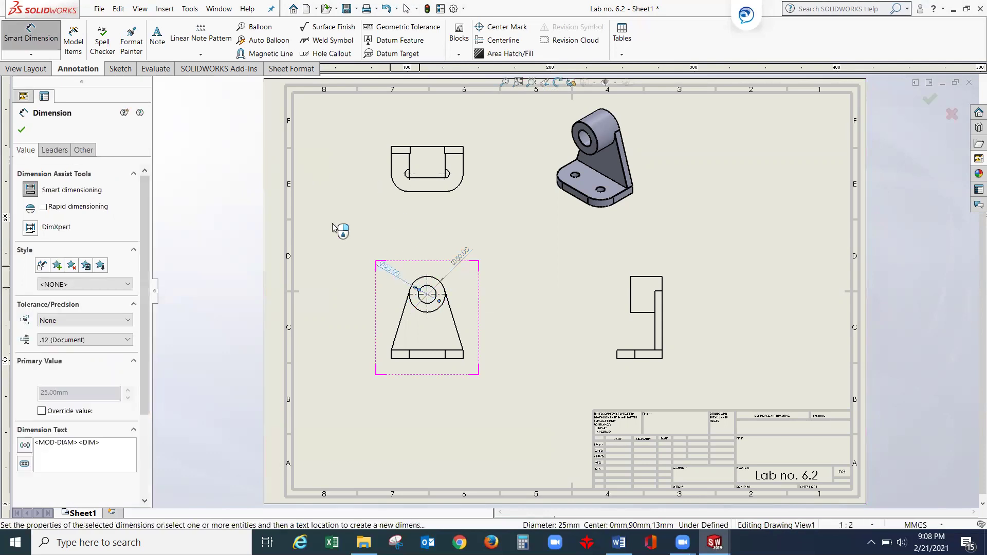
click(22, 131)
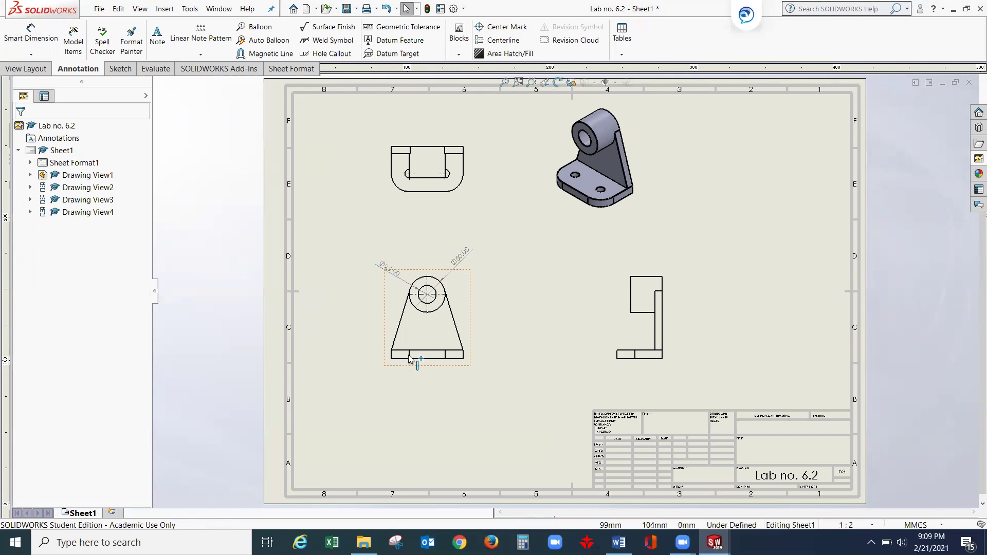
Step: Dimension the base plate's thickness in the front view, placing the text to the left of the plate
scroll(439, 349, down, 2)
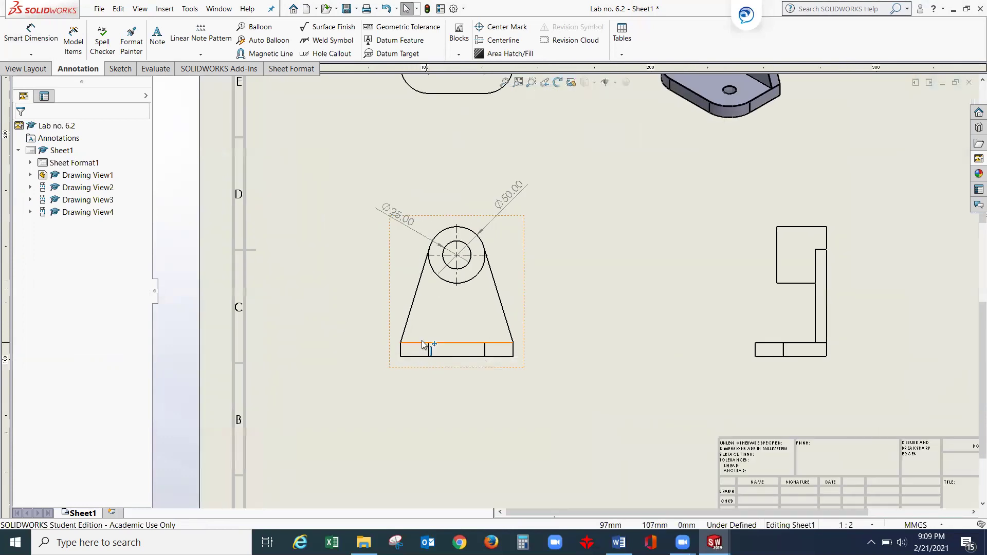
scroll(422, 344, down, 3)
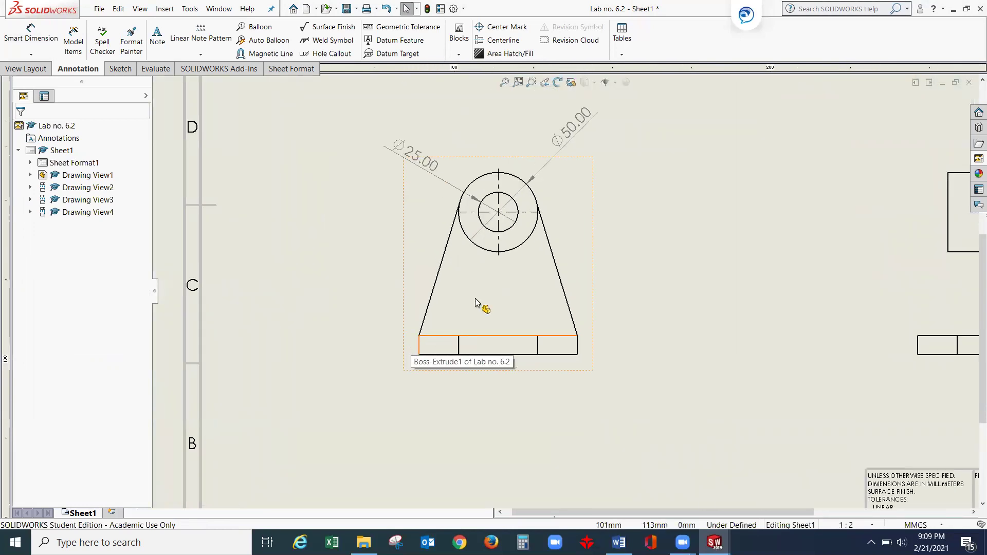
click(16, 39)
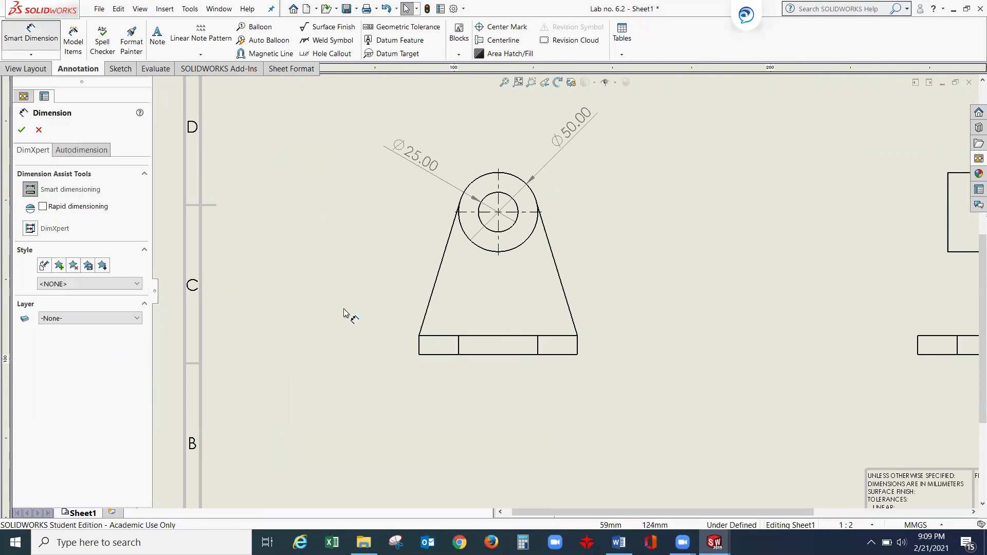
click(419, 344)
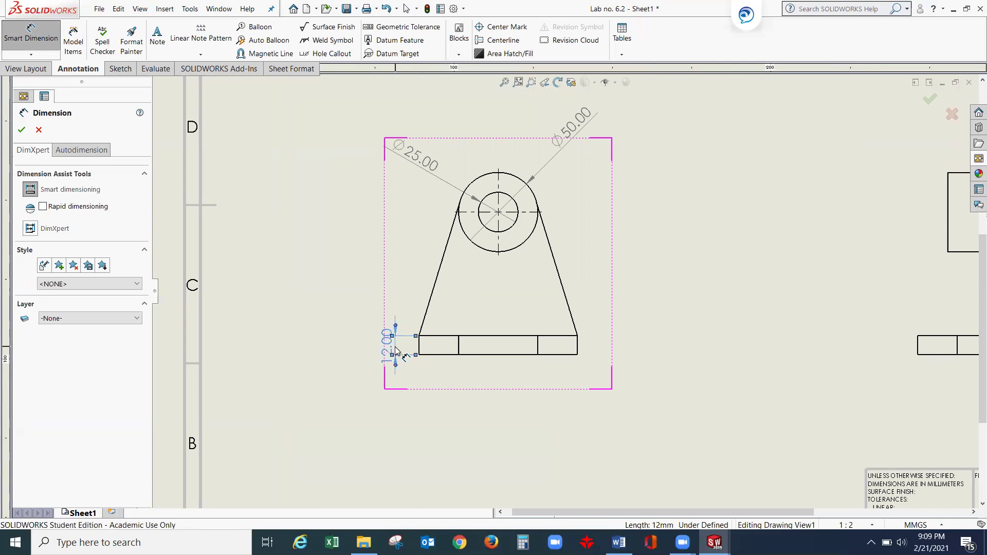
click(394, 349)
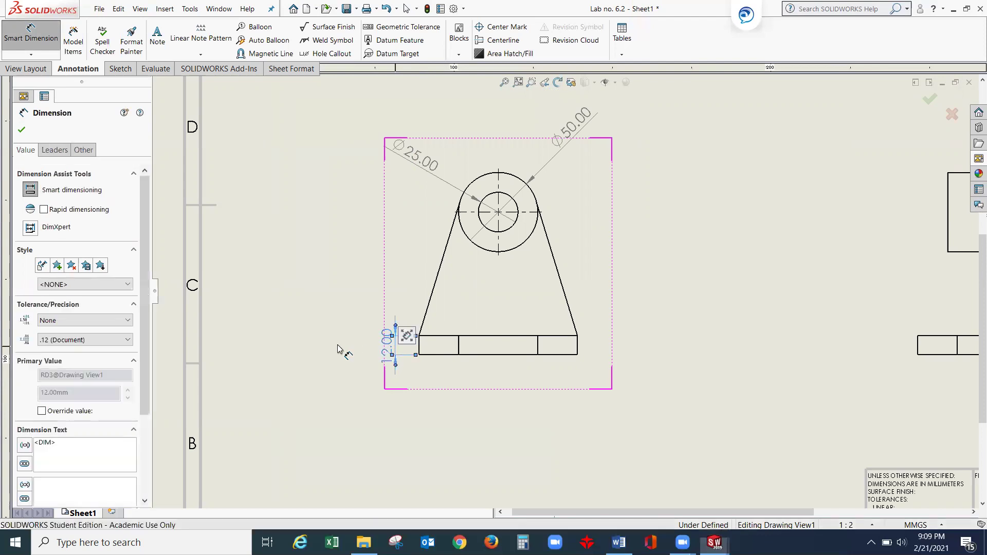
click(22, 131)
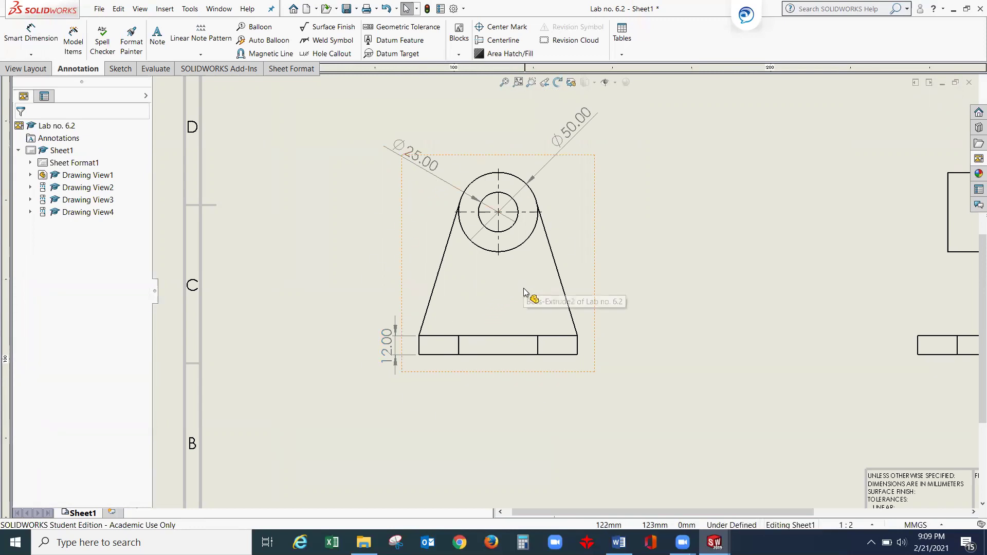
Step: Dimension the radius of the base's lower-left rounded corner in the top view, placing the text below and to the left
scroll(523, 293, up, 1)
scroll(522, 293, up, 2)
scroll(546, 112, up, 2)
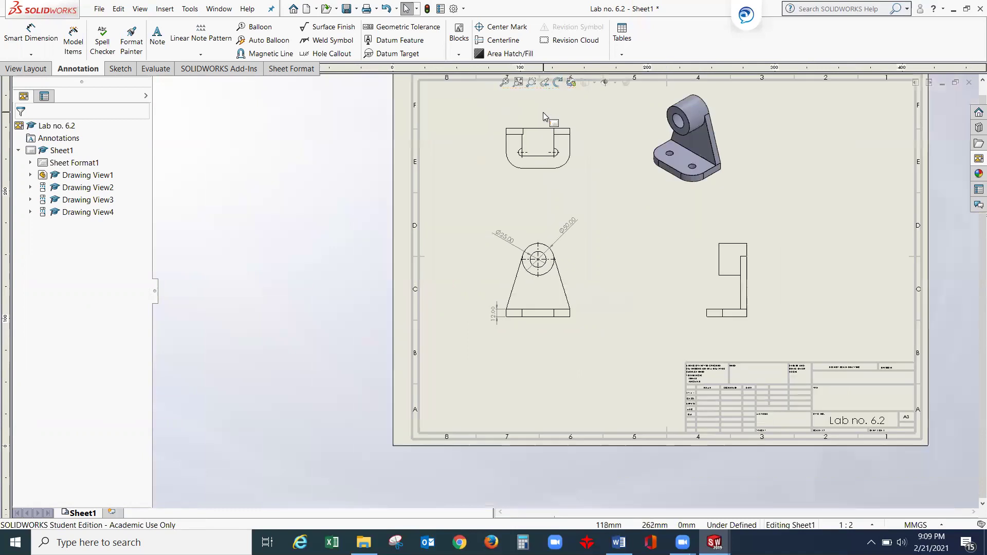
scroll(553, 170, down, 3)
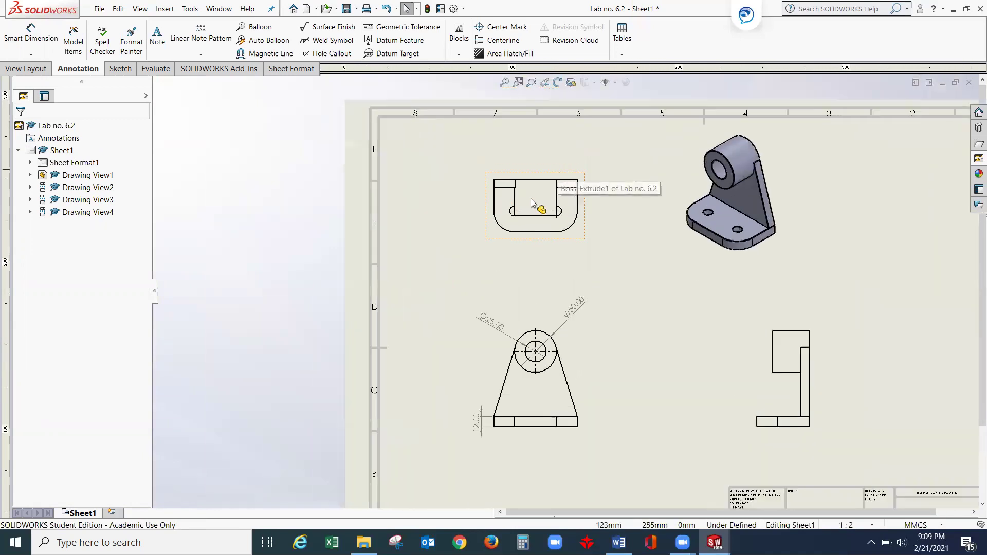
scroll(529, 210, down, 1)
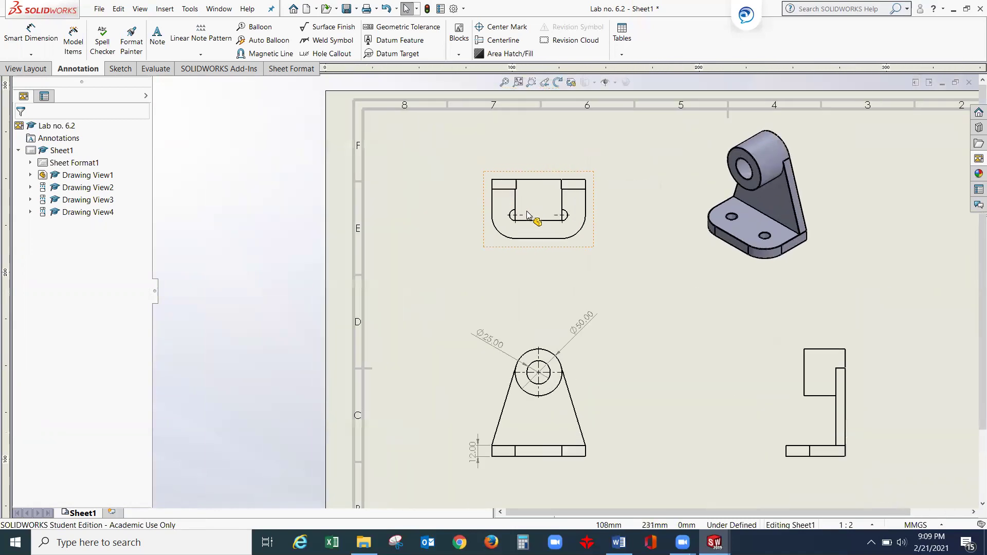
click(31, 39)
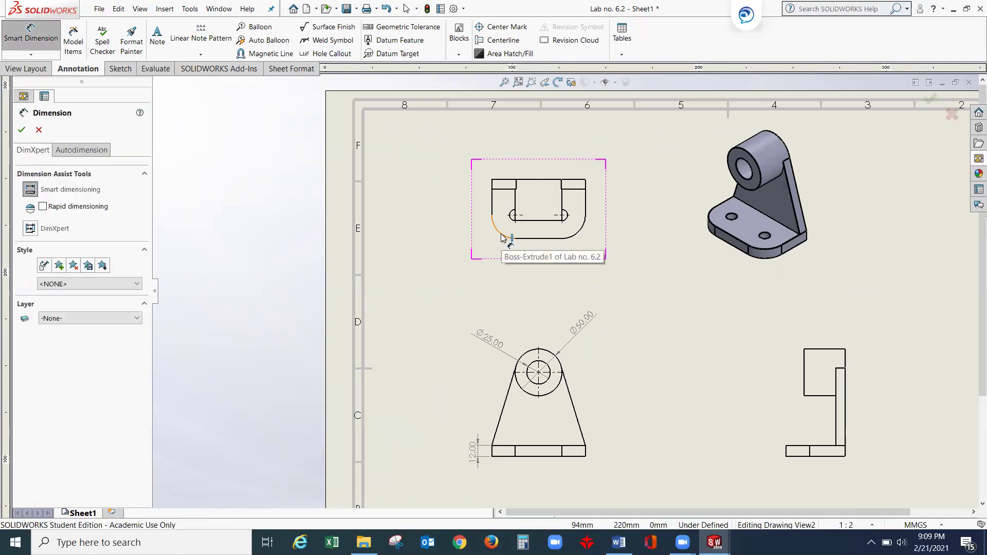
click(502, 235)
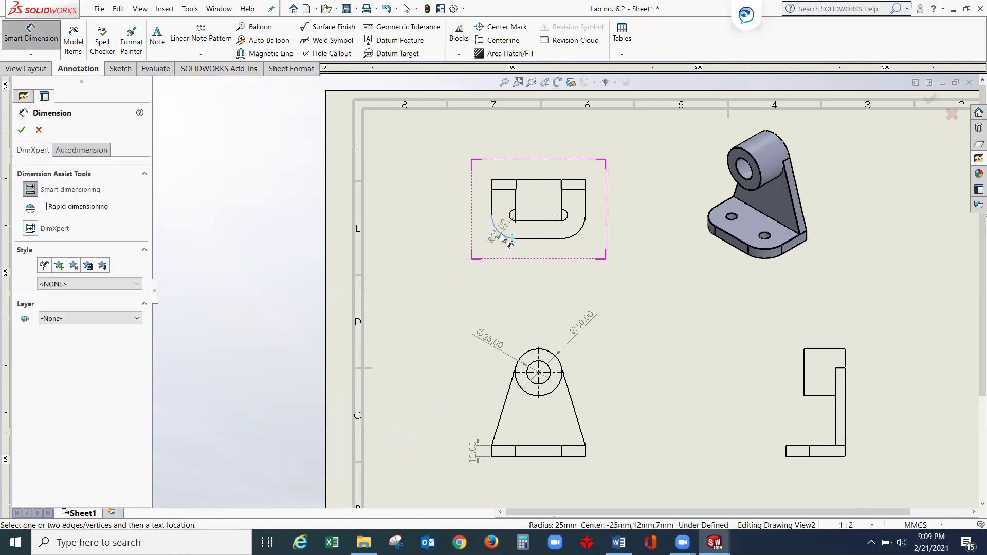
click(461, 267)
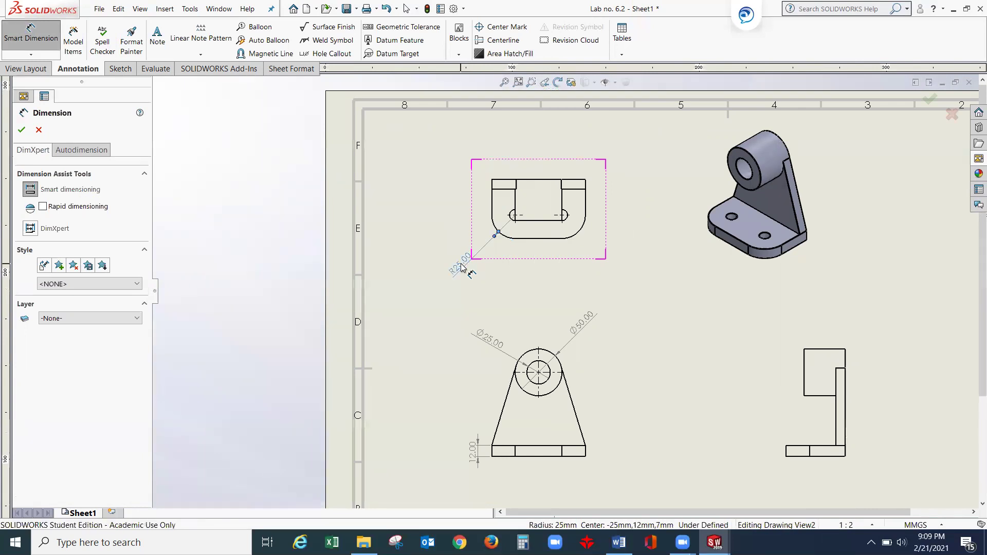
click(21, 131)
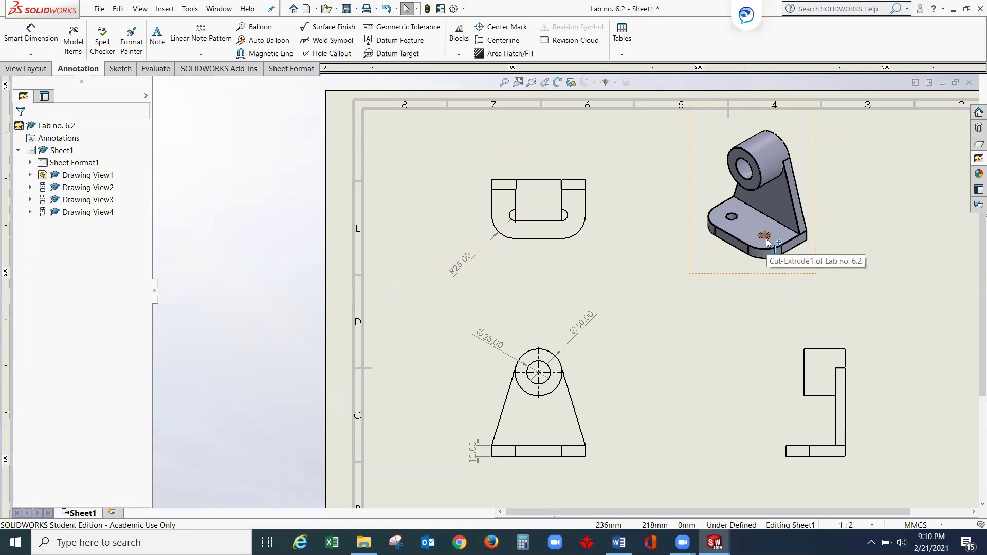
Step: Dimension the right hole's diameter in the top view, placing the text below and to the right of the base
click(31, 32)
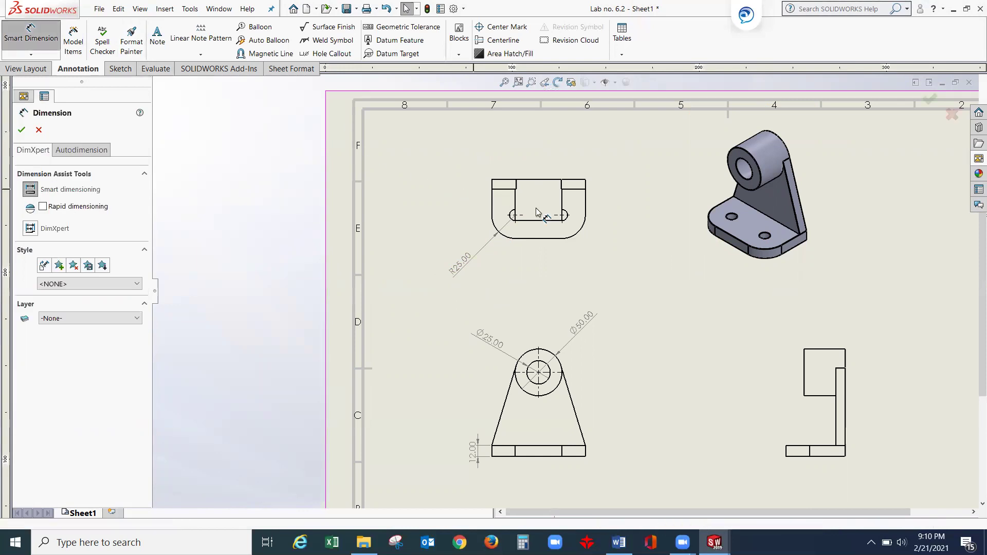
scroll(564, 218, up, 2)
click(567, 230)
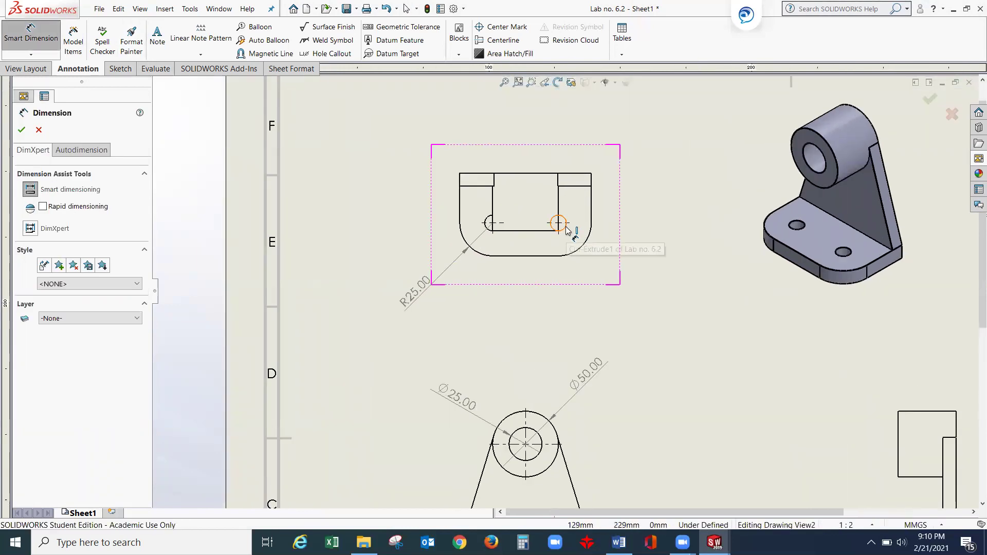
click(608, 271)
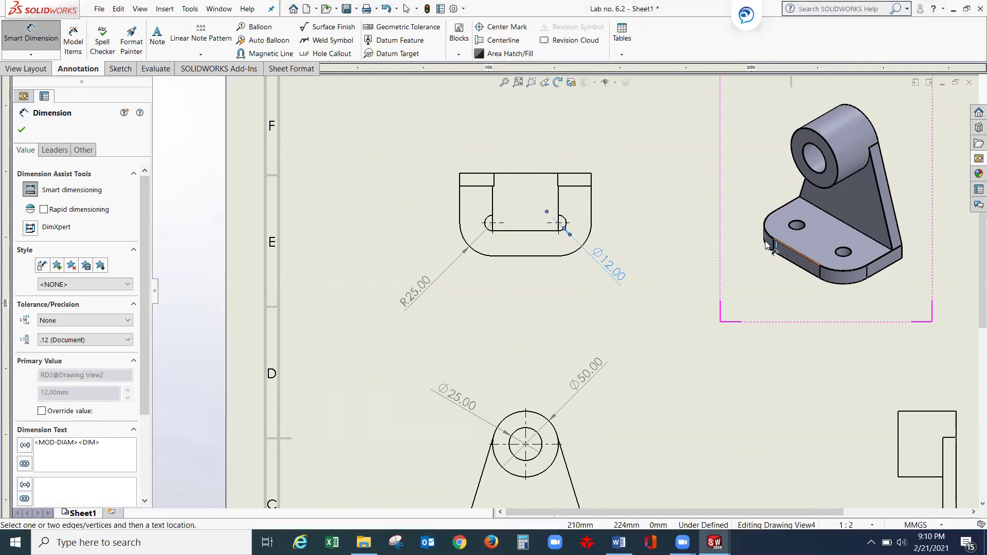
click(21, 132)
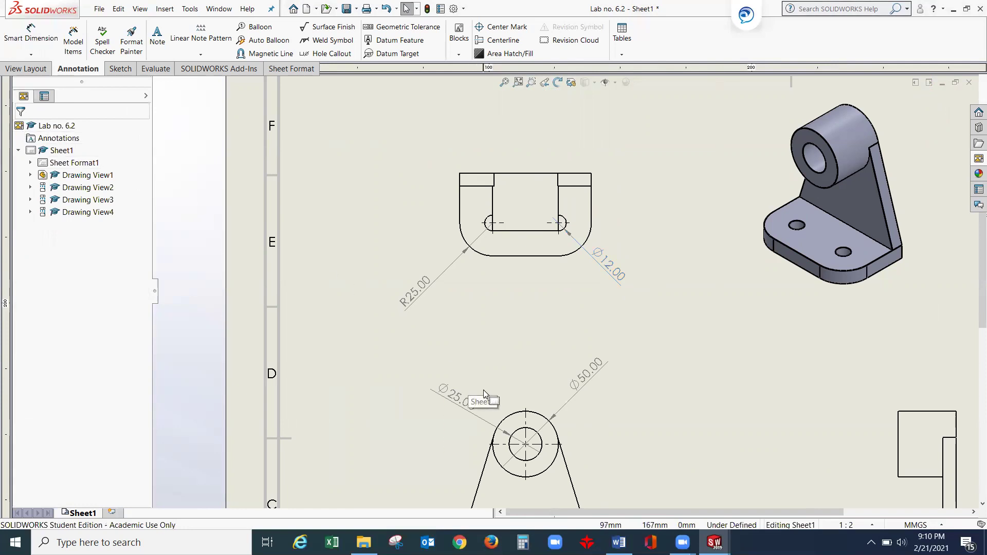
Step: Dimension the base plate's overall width in the front view, placing the text centred below the plate
scroll(566, 292, up, 5)
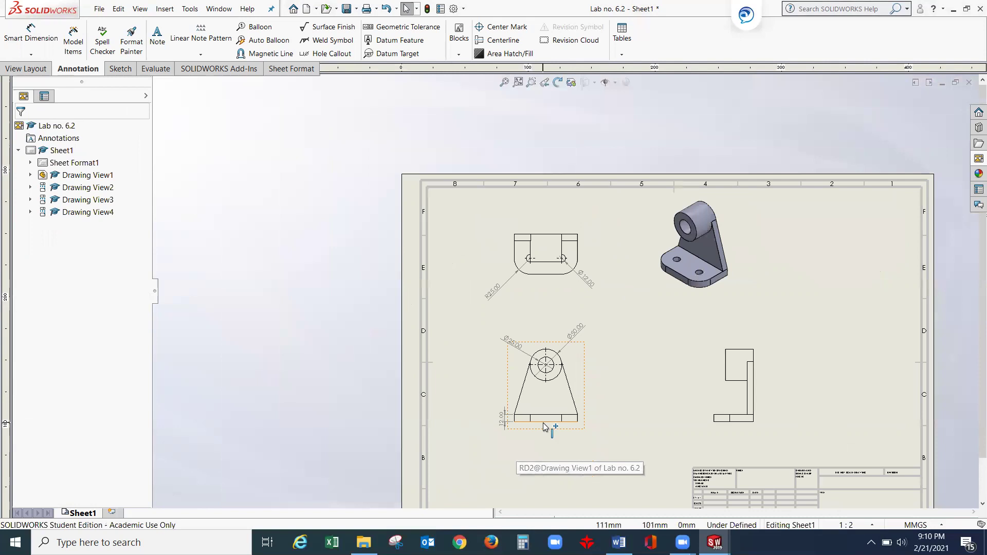
scroll(546, 426, down, 3)
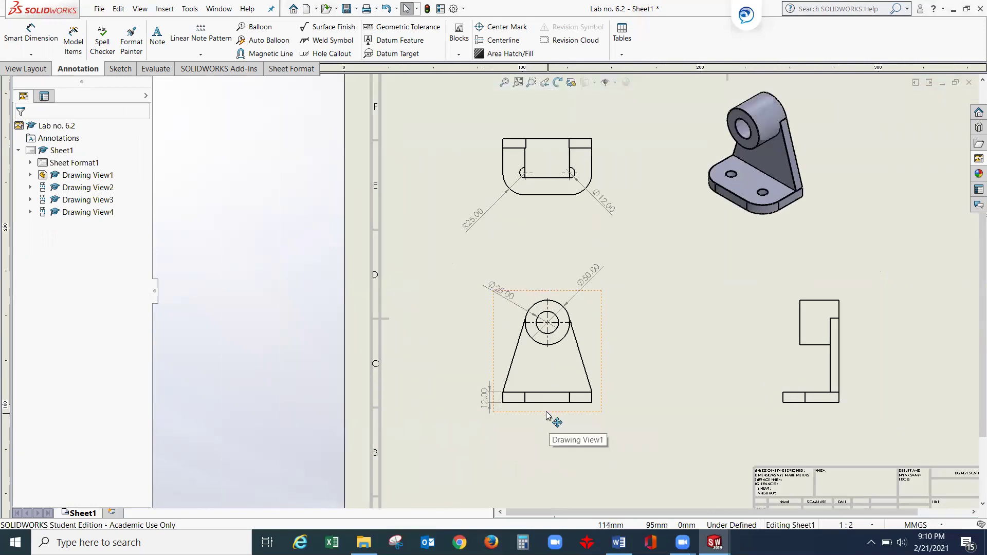
click(43, 48)
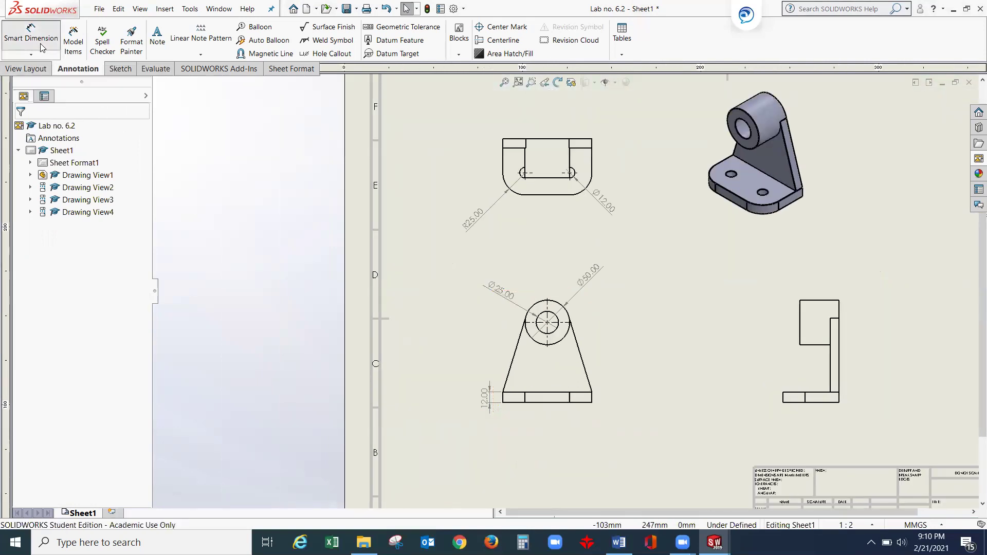
click(553, 403)
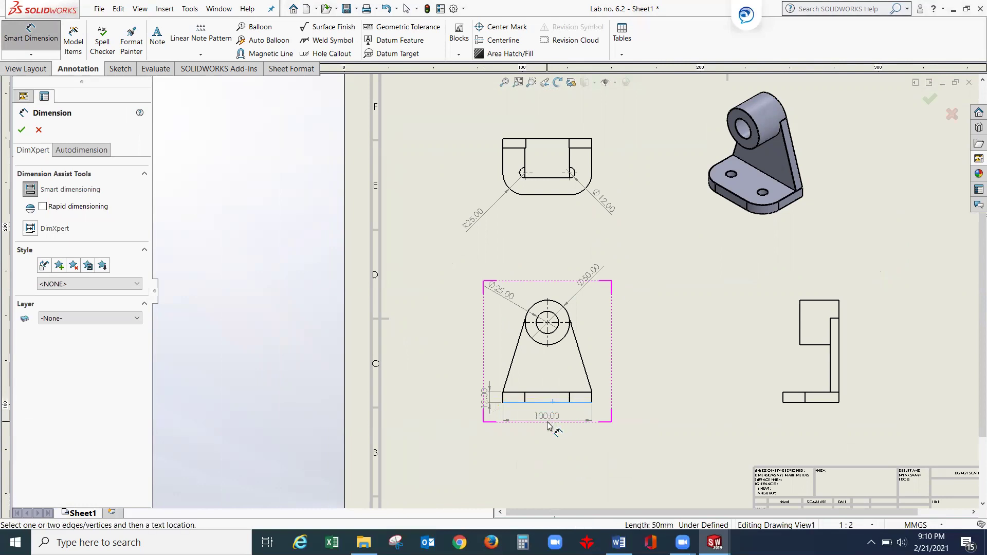
click(548, 425)
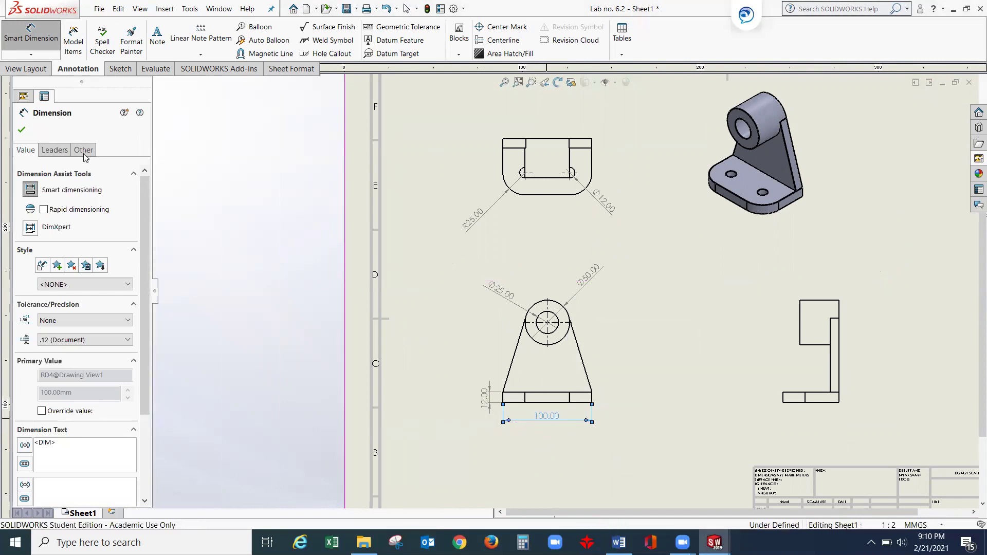
click(22, 129)
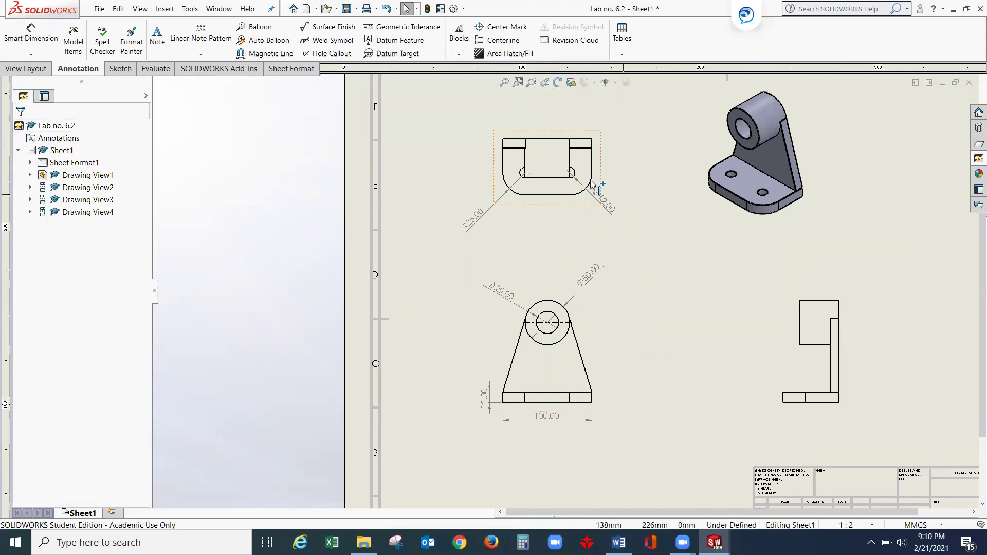
scroll(536, 160, down, 1)
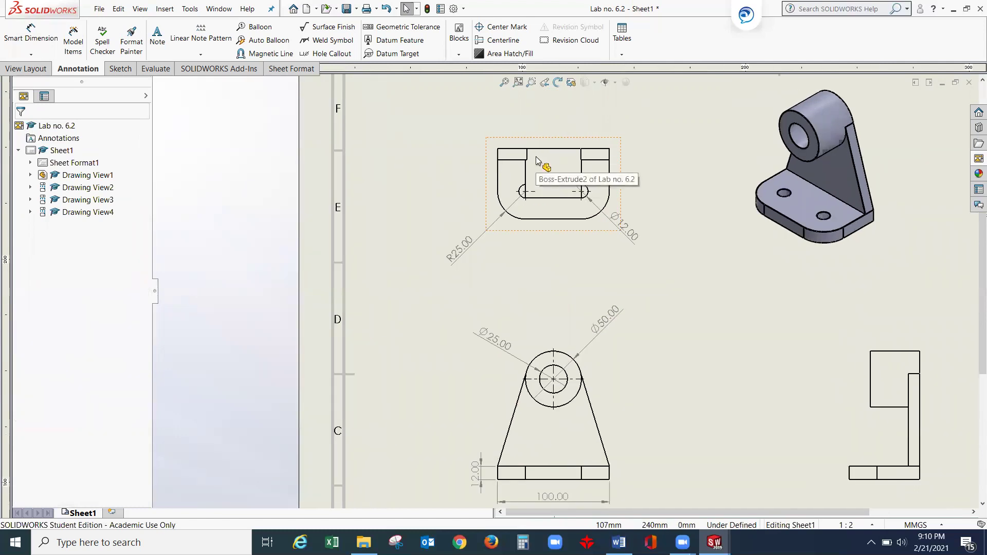
scroll(536, 161, down, 1)
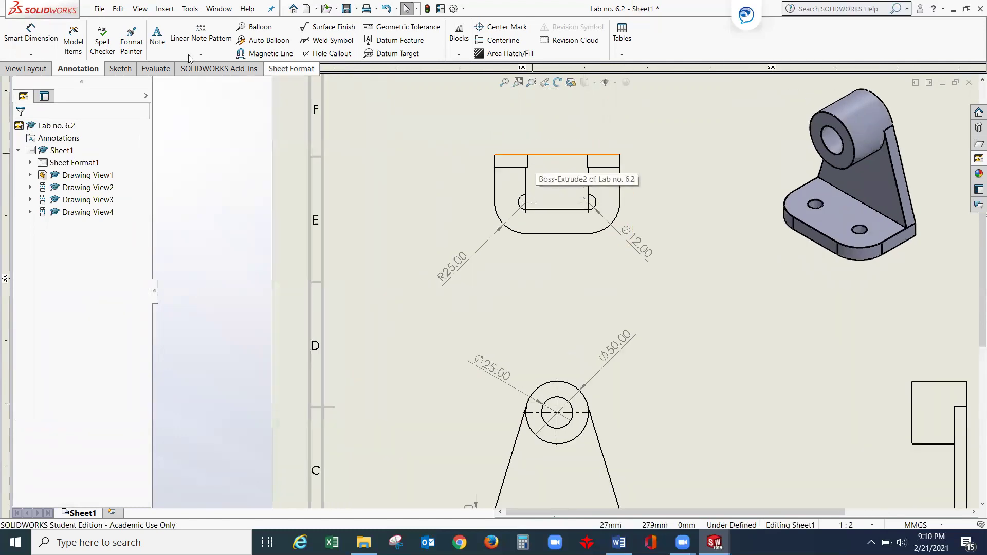
click(29, 40)
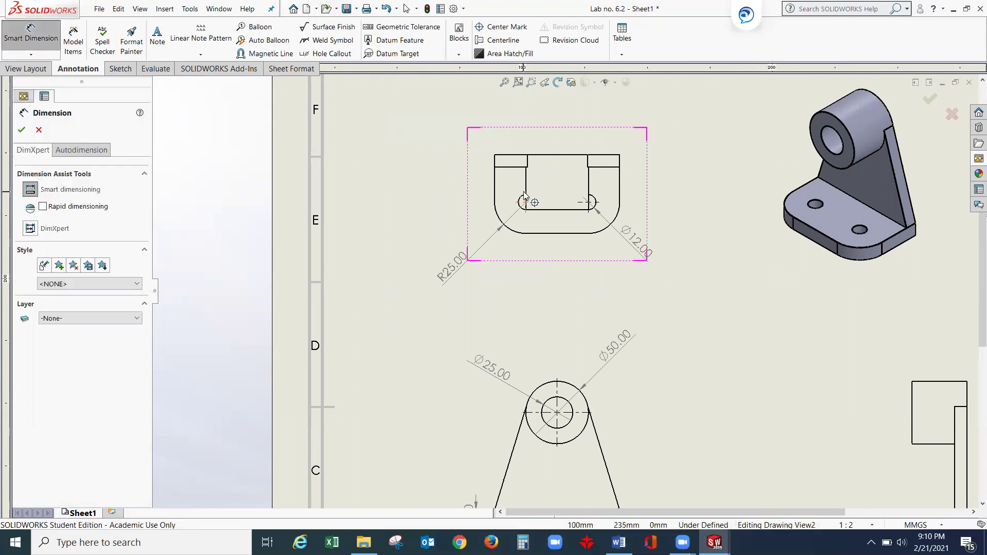
click(527, 156)
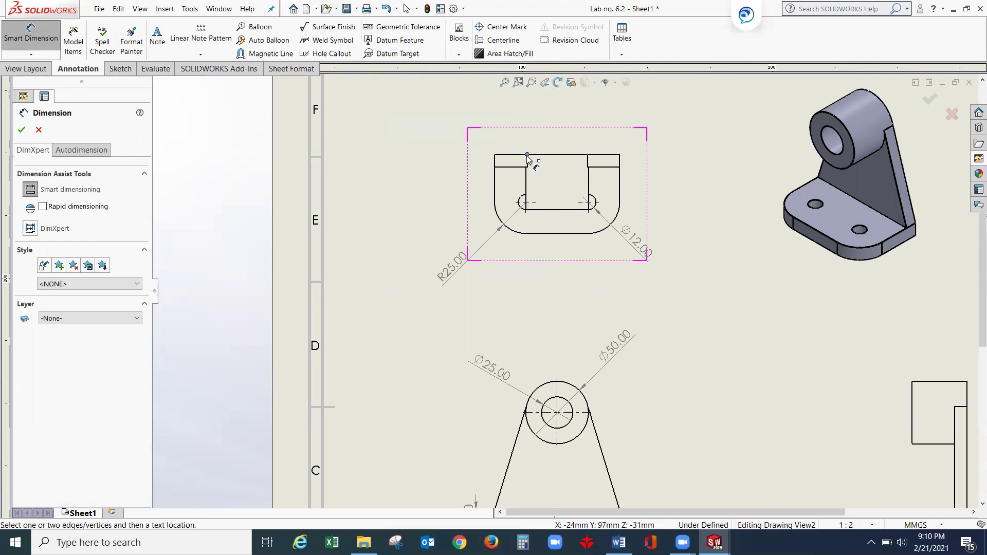
click(526, 205)
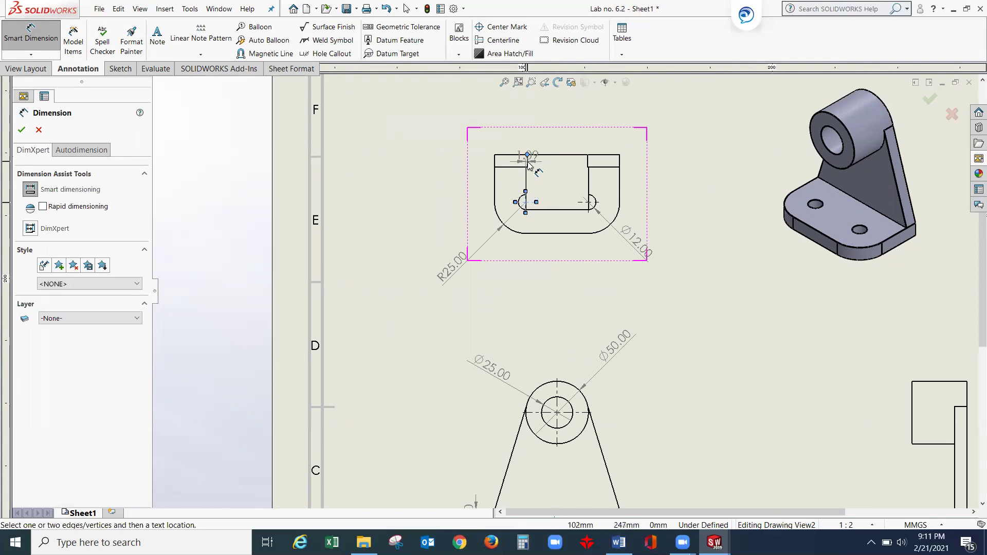
key(Escape)
scroll(519, 187, down, 4)
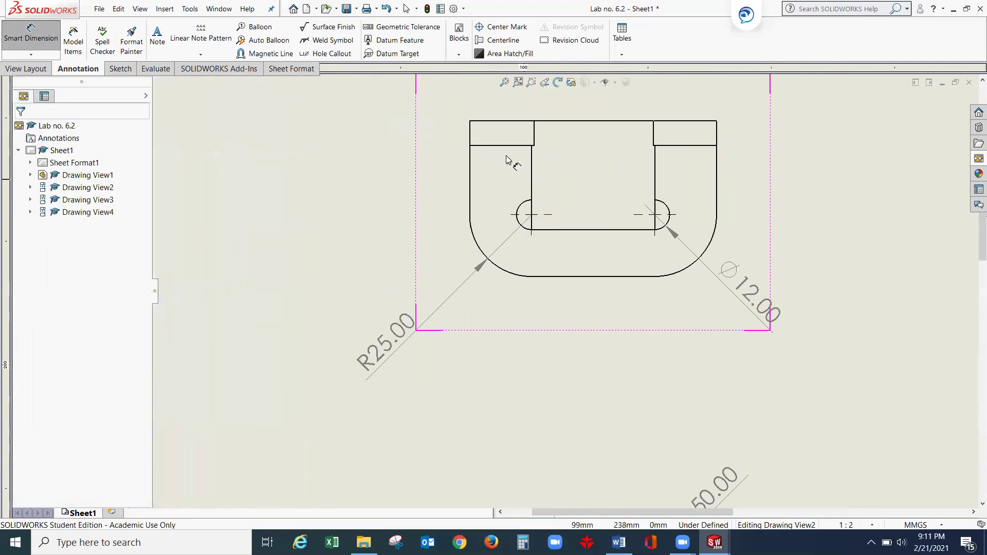
click(533, 121)
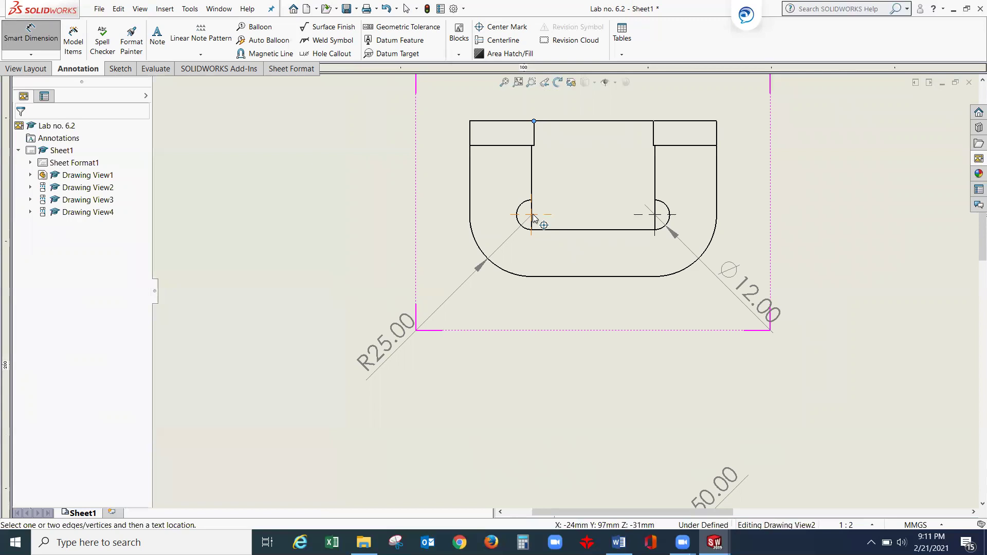
click(532, 215)
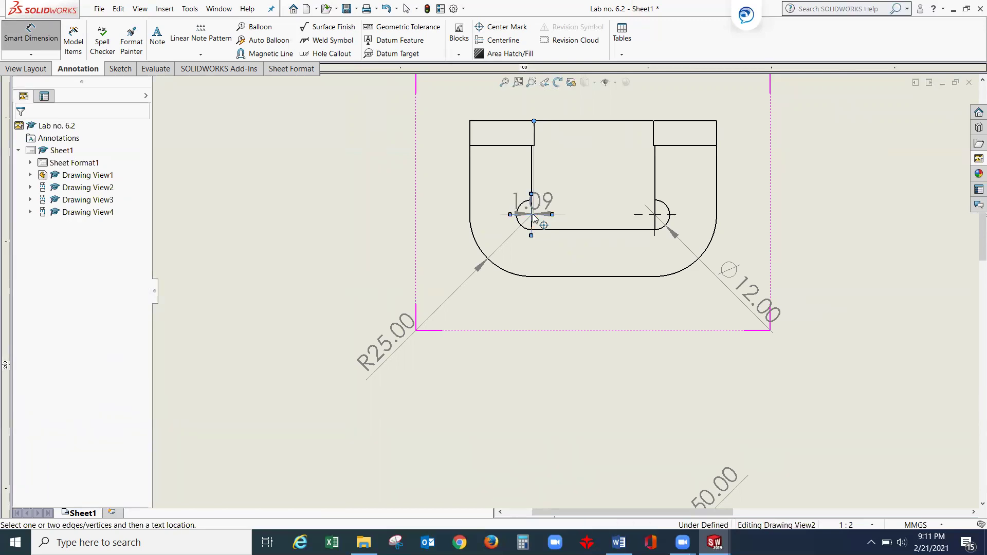
key(Escape)
key(Escape)
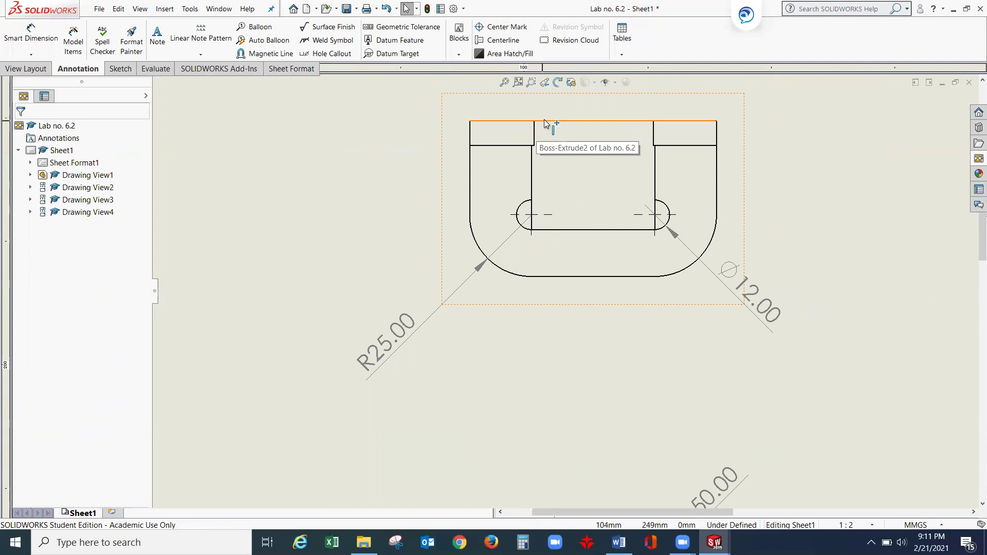
Step: Dimension the vertical distance from the top view's back edge to the horizontal edge between the holes, placing the text left of the view
click(31, 35)
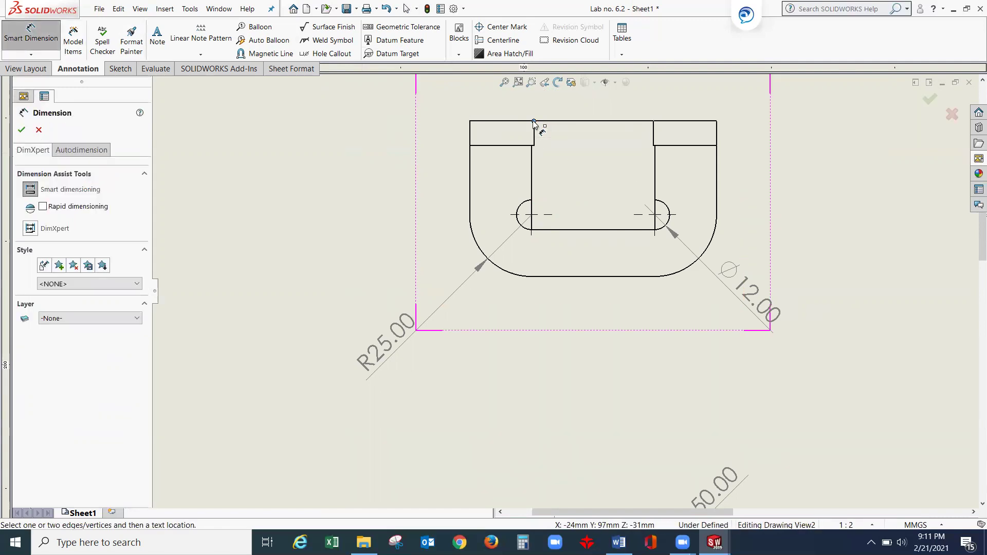
click(541, 230)
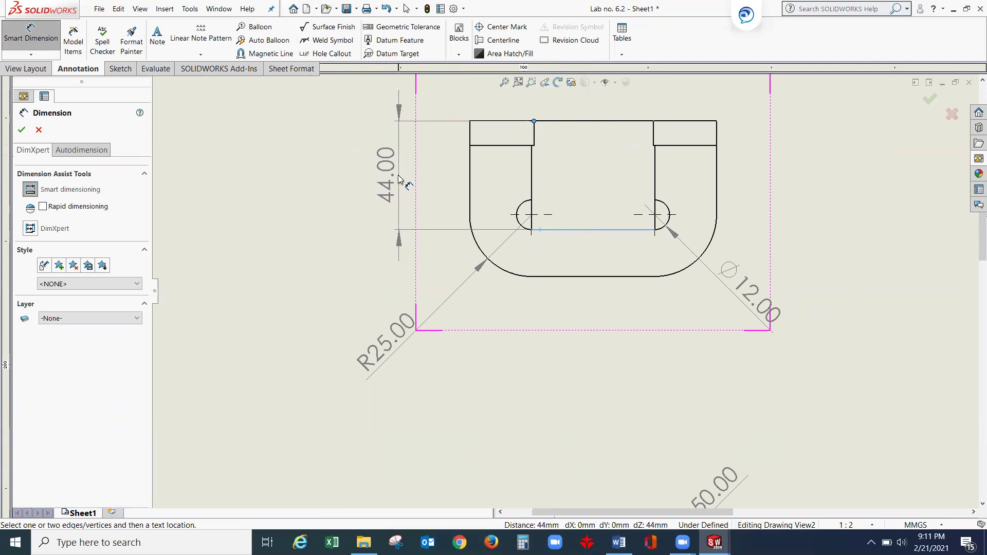
click(397, 175)
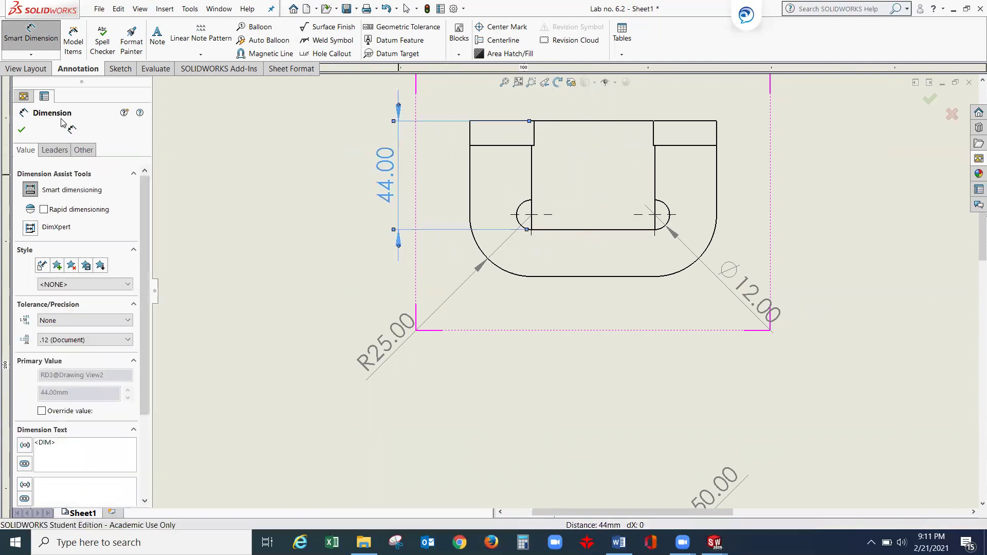
click(21, 130)
Step: Dimension the upright plate's outer vertical edge in the right view, placing the text to the right of the view
scroll(673, 308, up, 3)
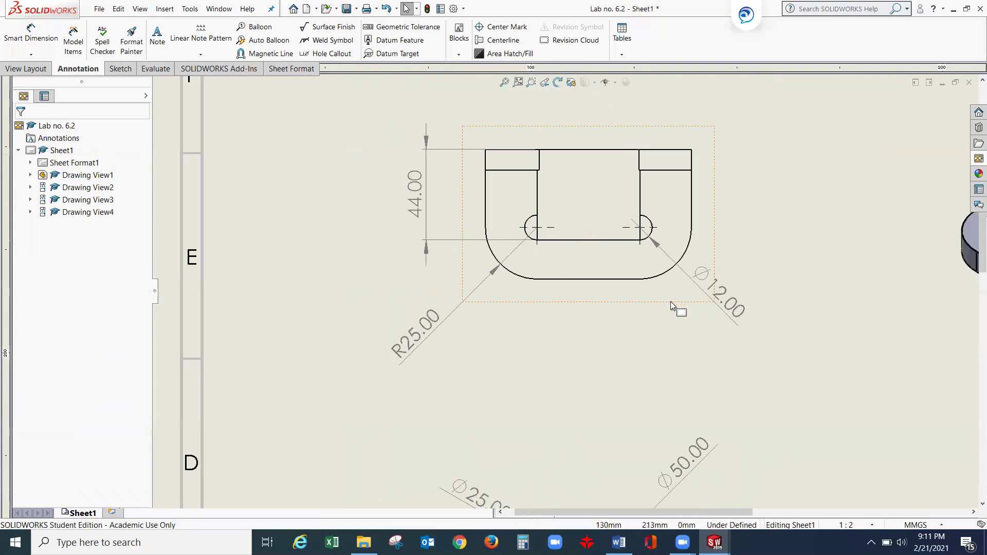
scroll(812, 291, up, 2)
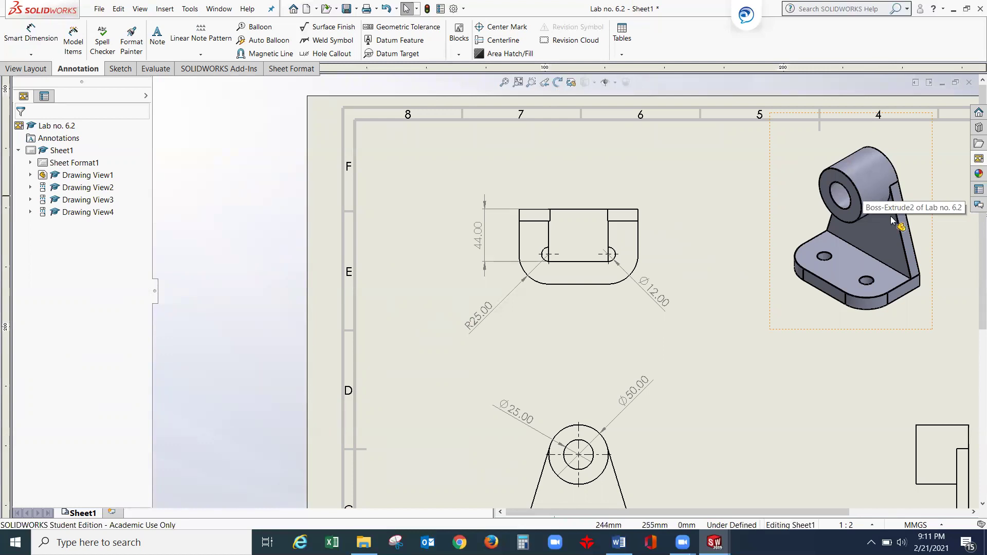
scroll(755, 416, up, 4)
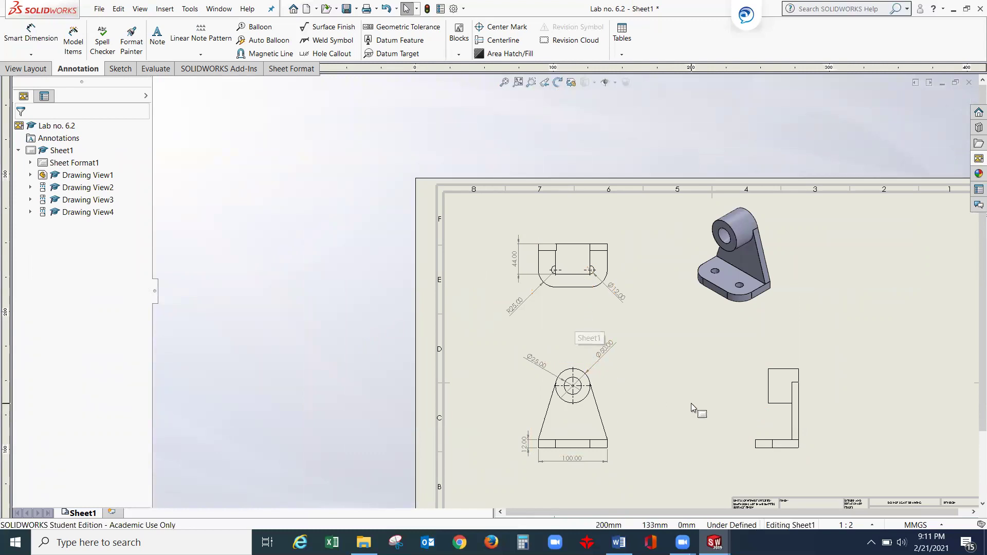
scroll(703, 398, up, 1)
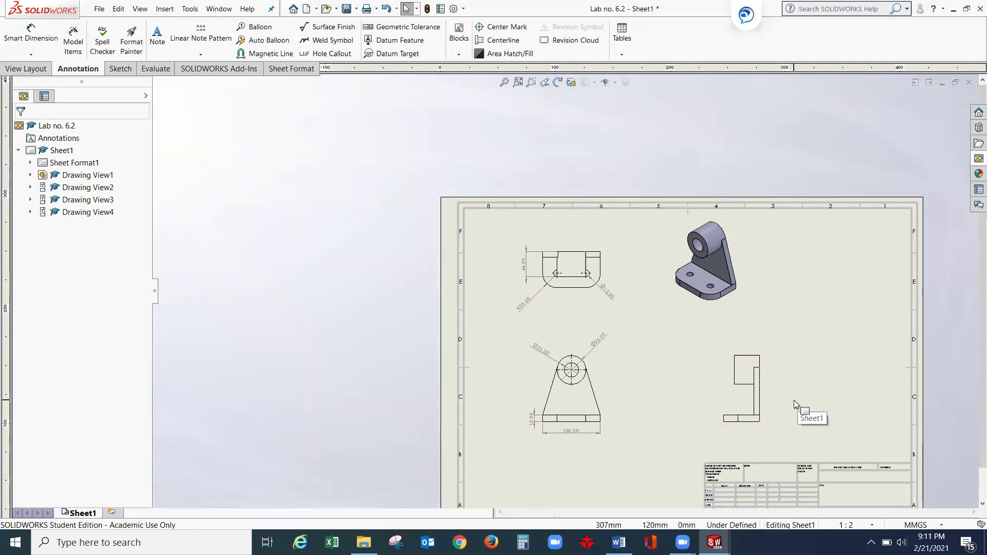
scroll(799, 403, down, 1)
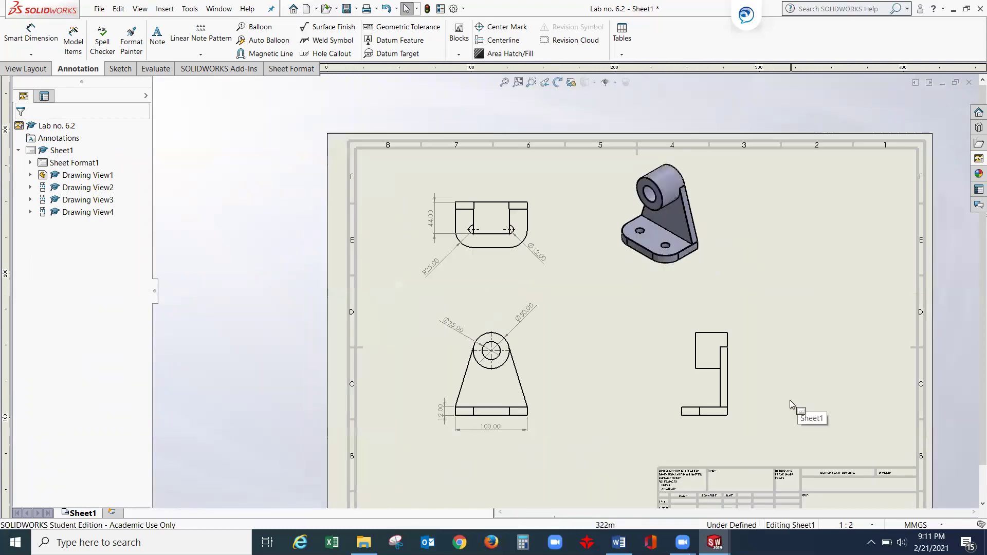
click(21, 47)
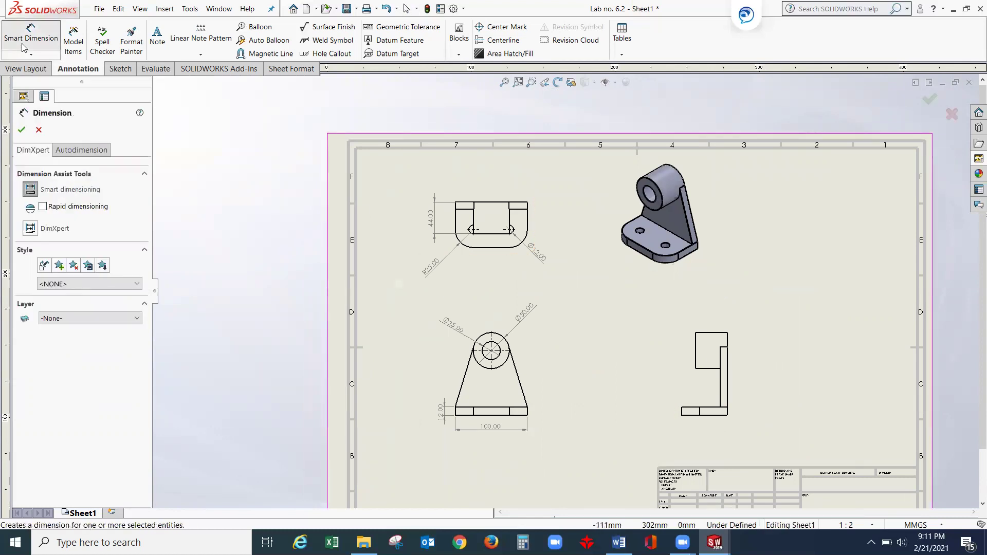
click(728, 378)
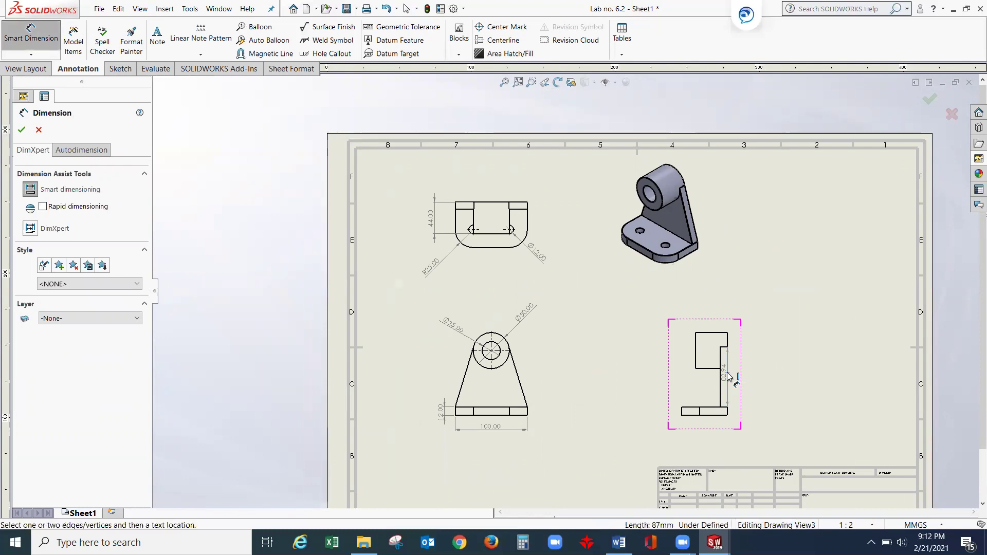
click(753, 380)
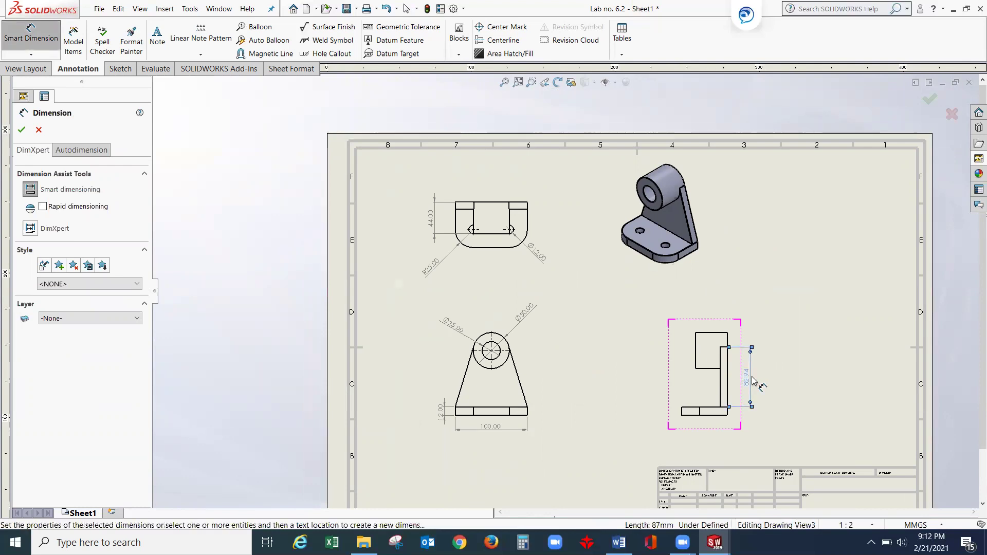
click(22, 130)
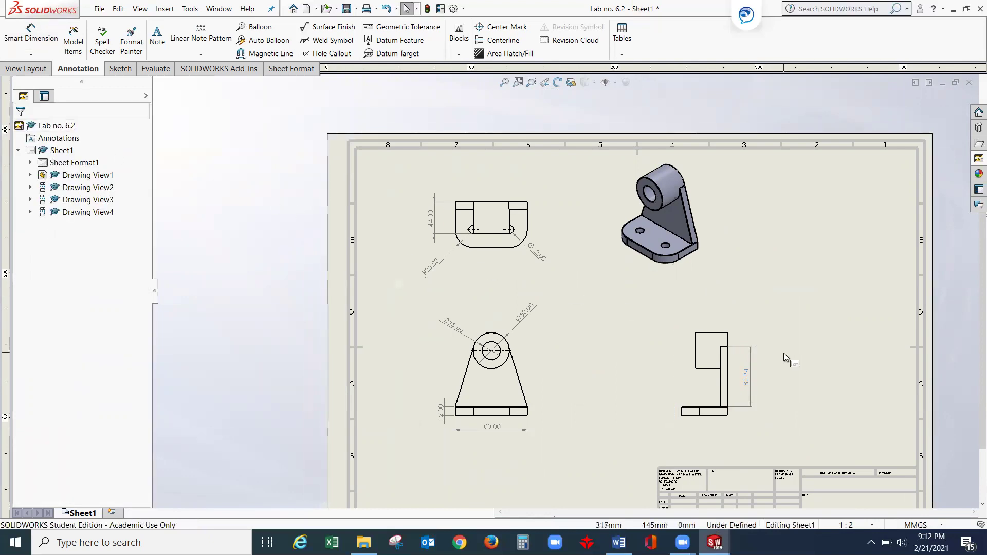
Step: Switch the sheet to sheet format editing and open the zone and margin settings of Automatic Border
scroll(768, 396, up, 2)
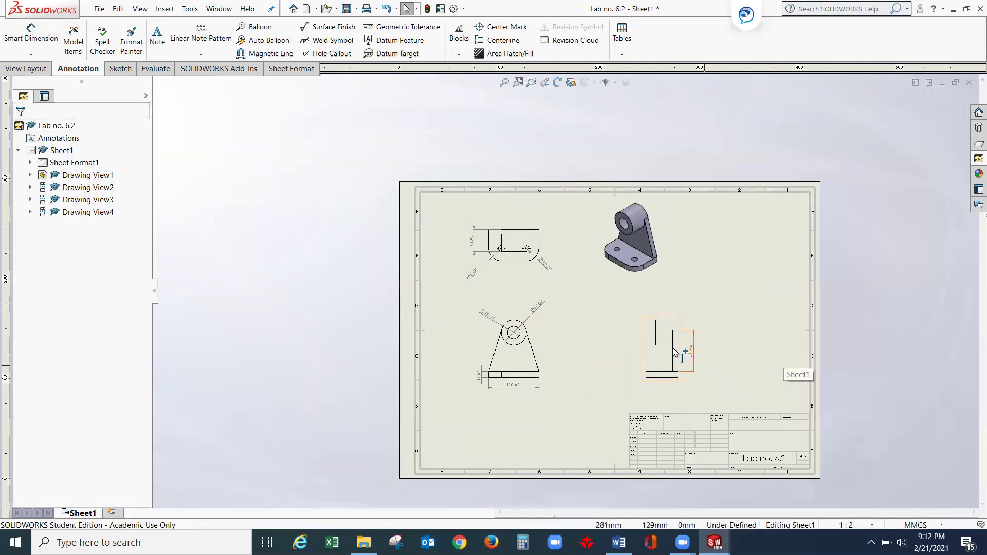
scroll(715, 380, down, 2)
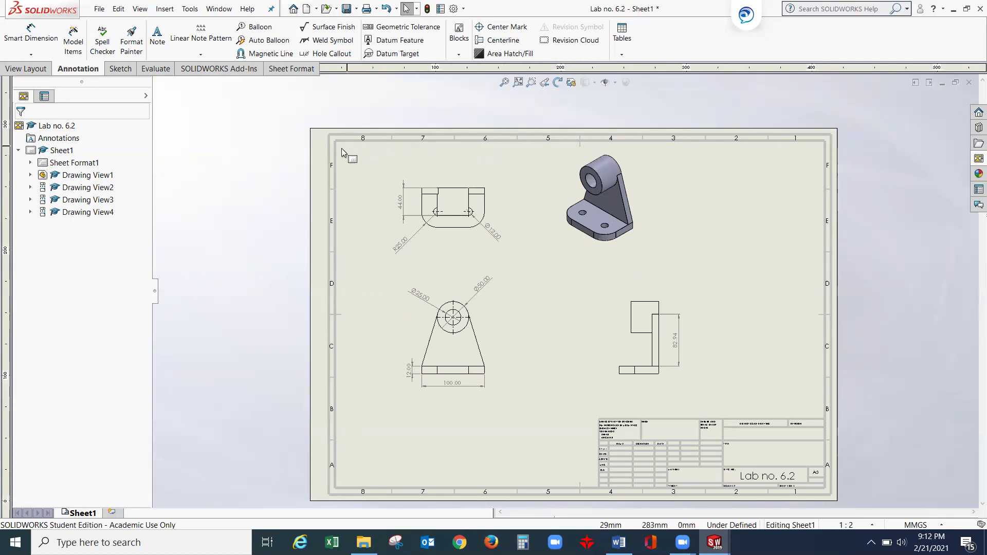
click(364, 173)
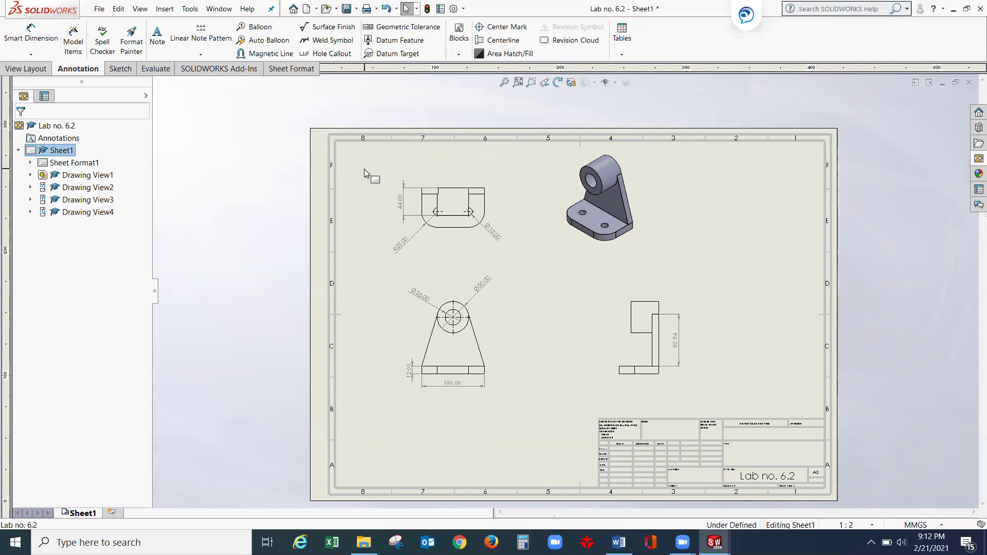
right_click(364, 173)
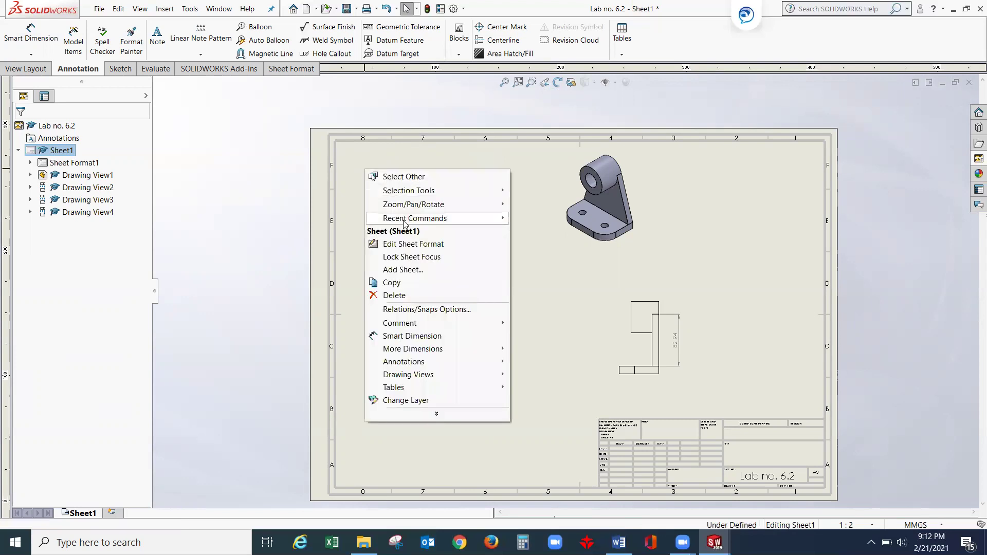
click(424, 248)
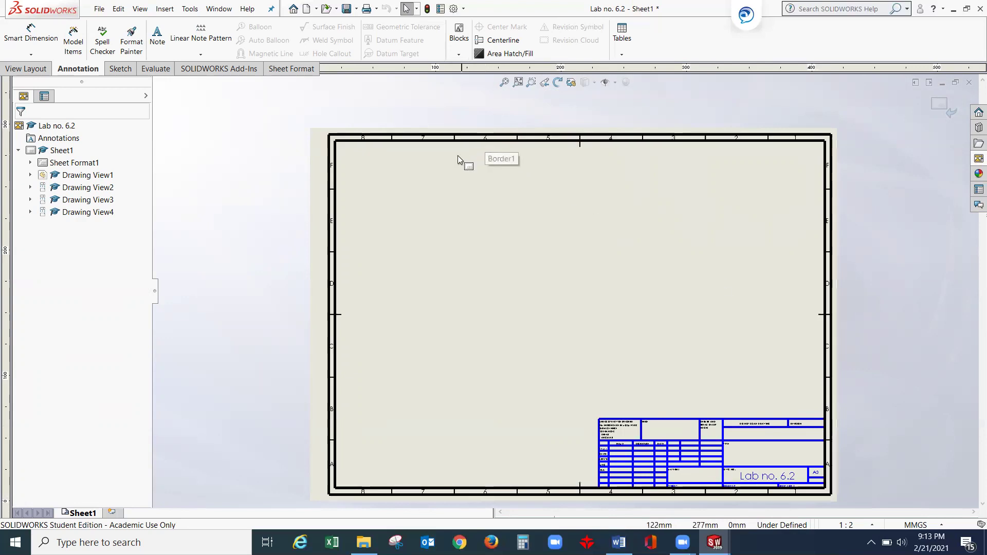
right_click(440, 190)
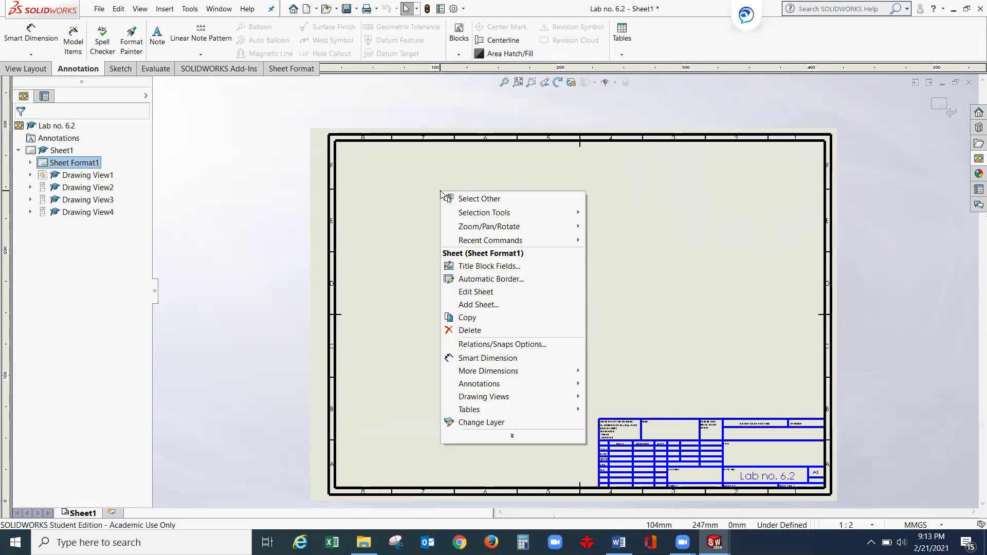
click(500, 282)
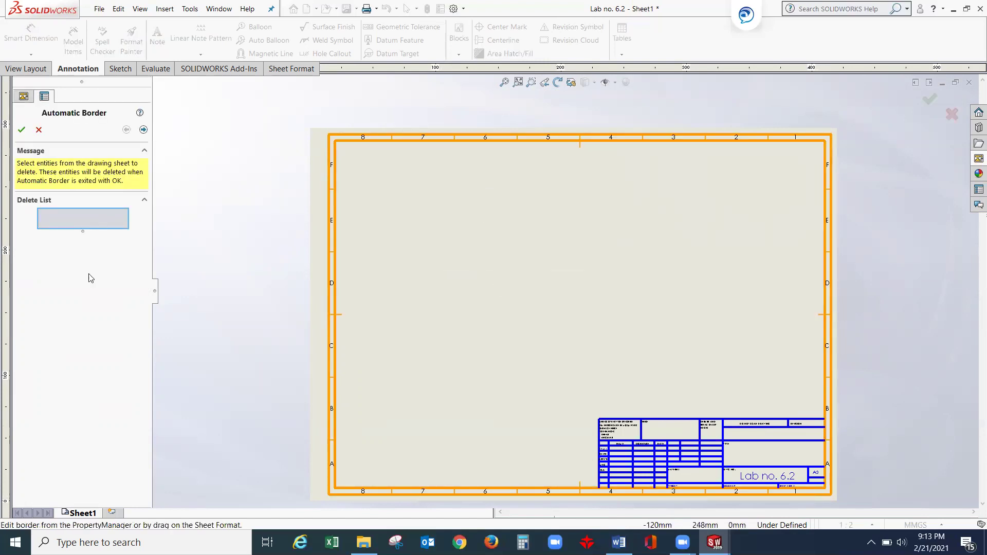
click(143, 130)
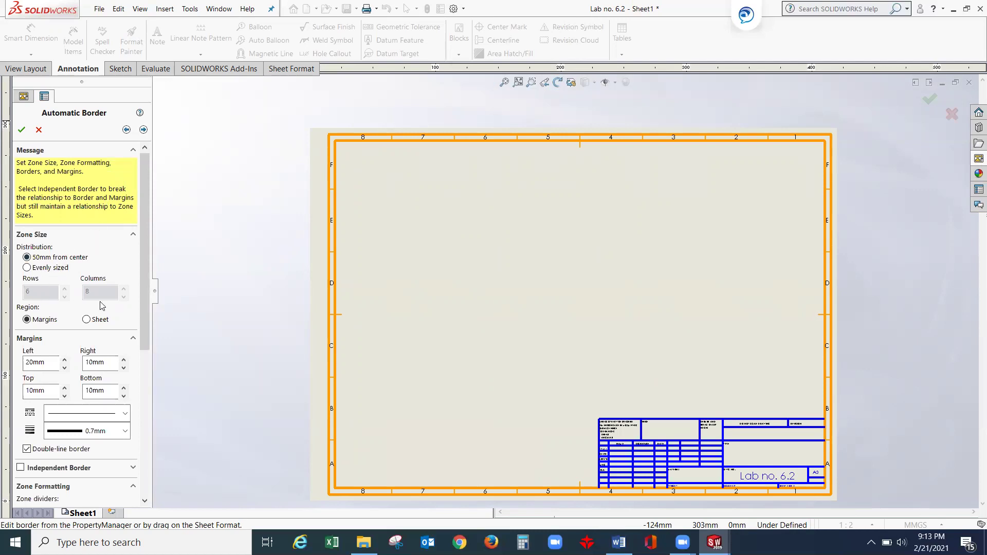
Step: Set the border zones to evenly sized with 1 row and 1 column, and hide the column and row labels
click(26, 267)
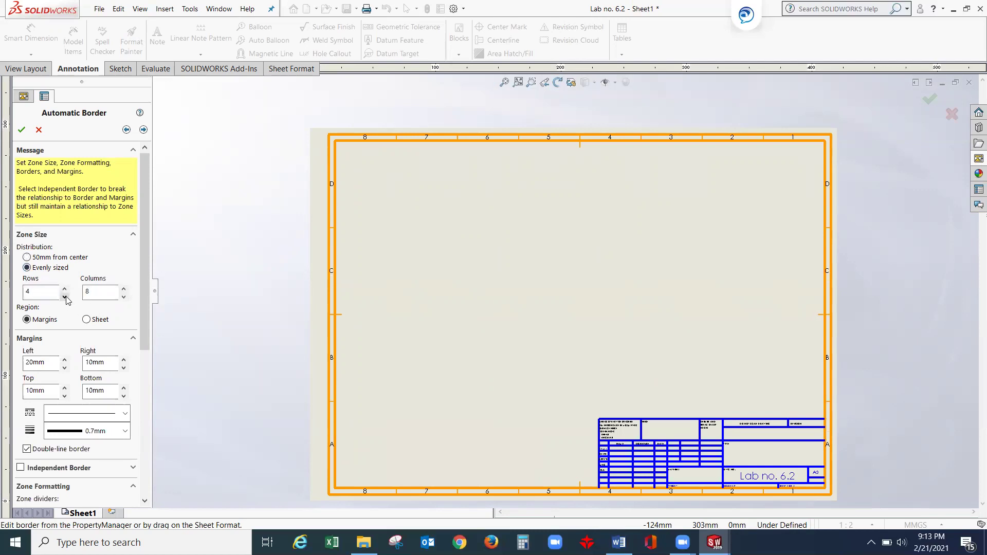
click(123, 297)
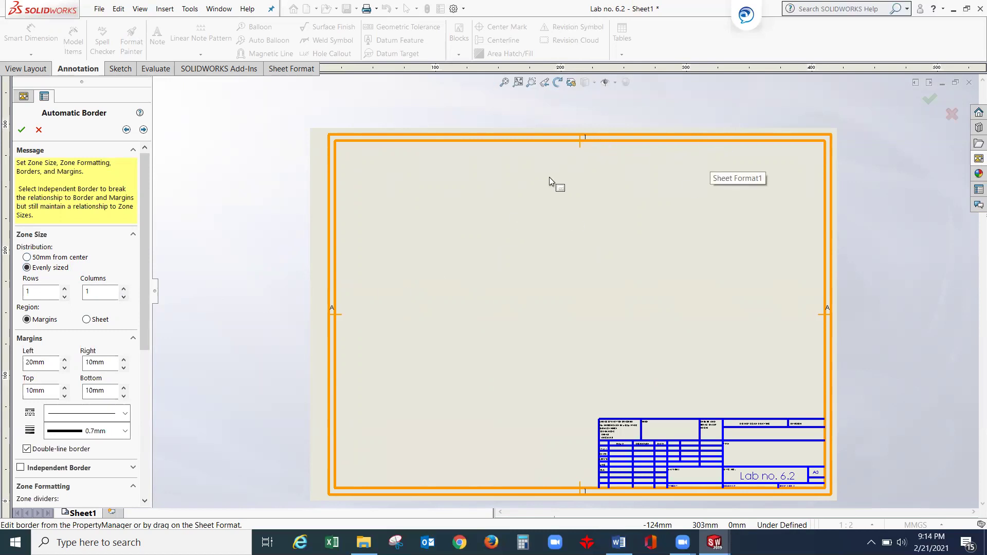
drag(143, 268, 148, 407)
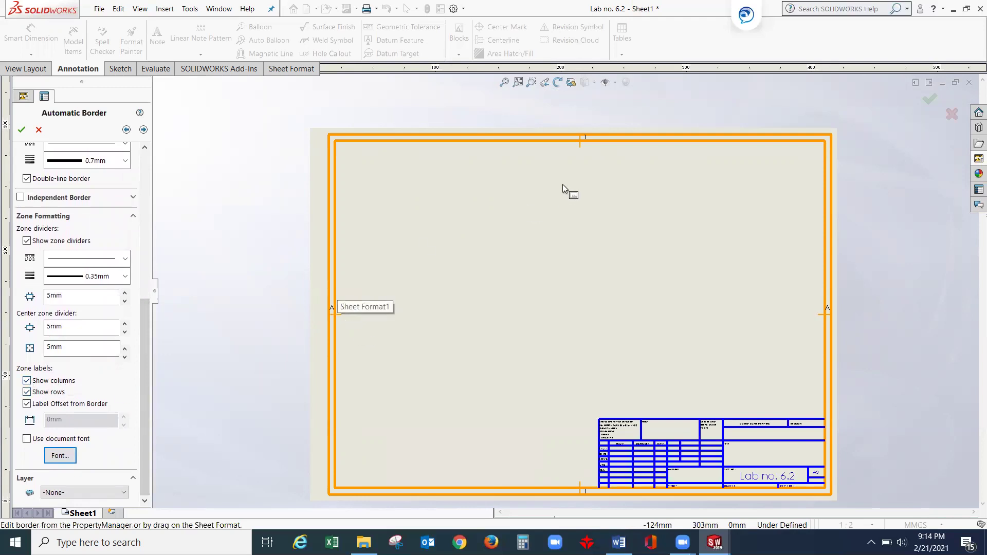
click(26, 392)
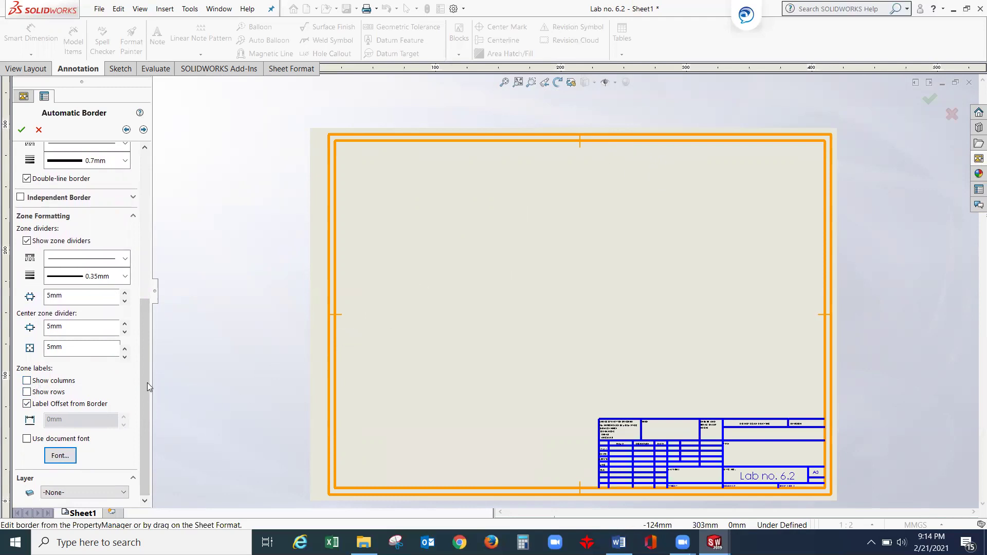
Step: Turn off the zone dividers and the double-line border
drag(148, 383, 149, 353)
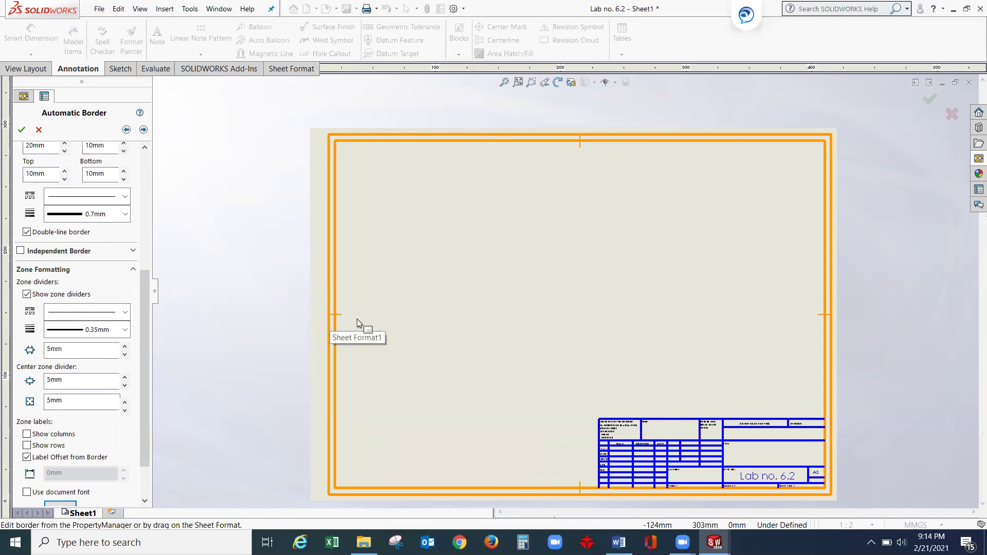
click(27, 295)
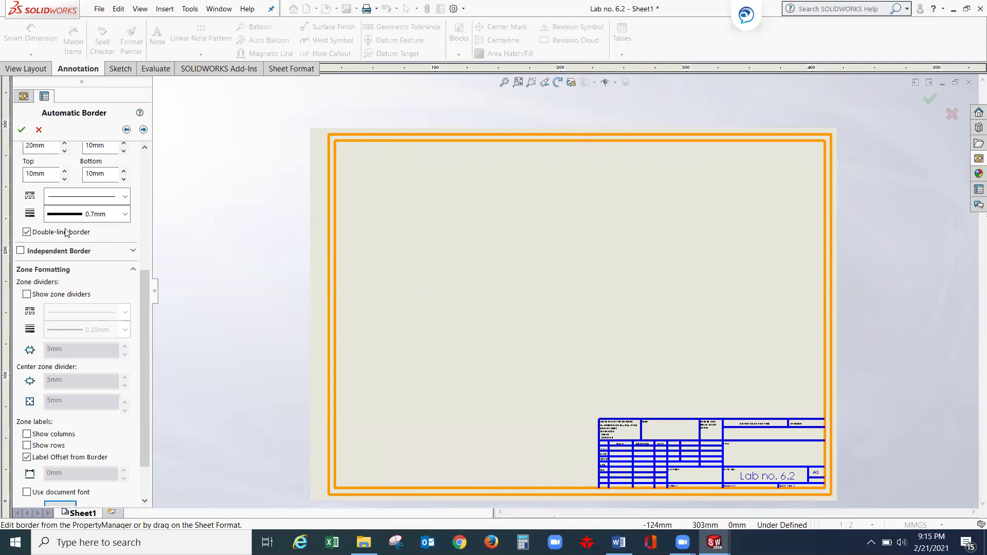
click(27, 232)
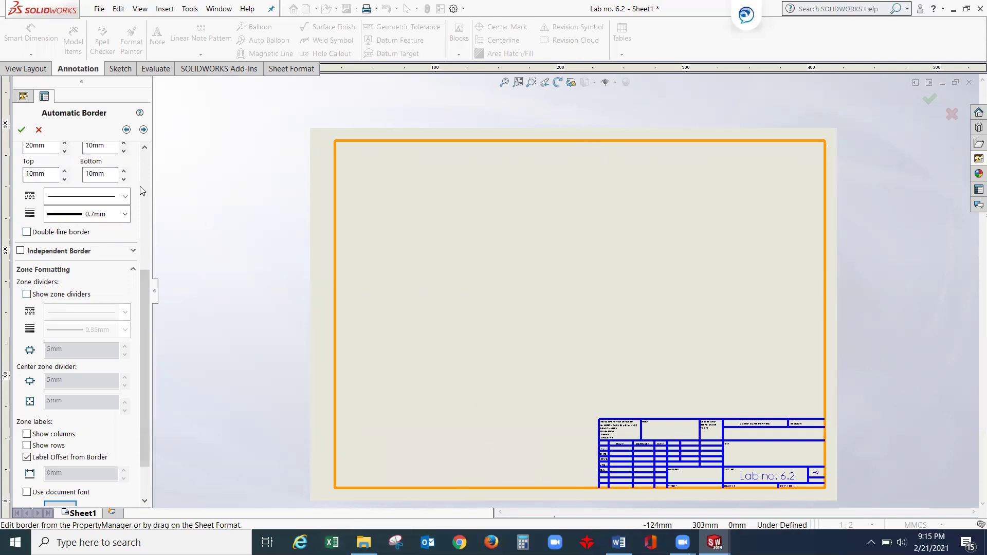
Step: Set the border's left margin to 10 mm and apply the border changes
click(143, 212)
drag(142, 212, 140, 283)
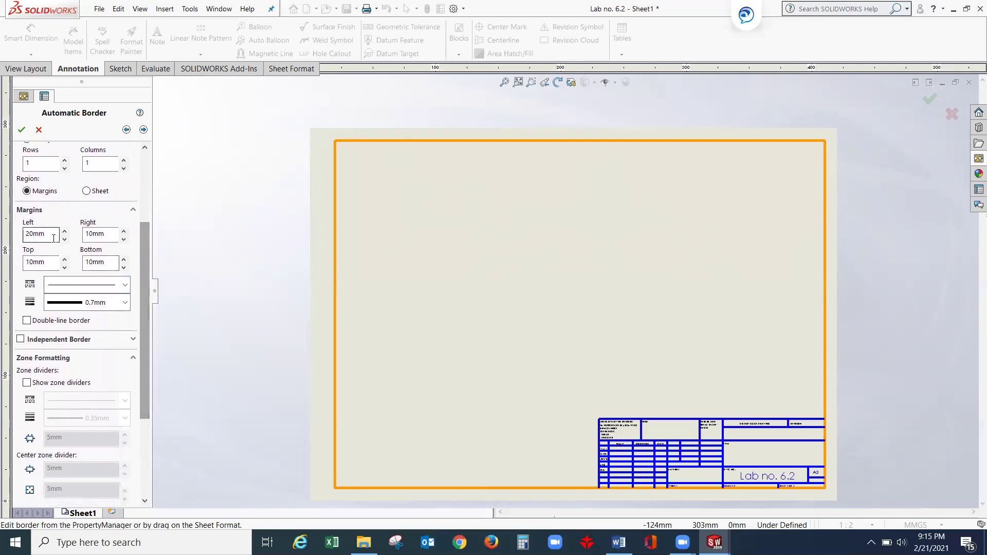
click(53, 238)
drag(42, 241, 13, 249)
text(1)
drag(145, 249, 143, 274)
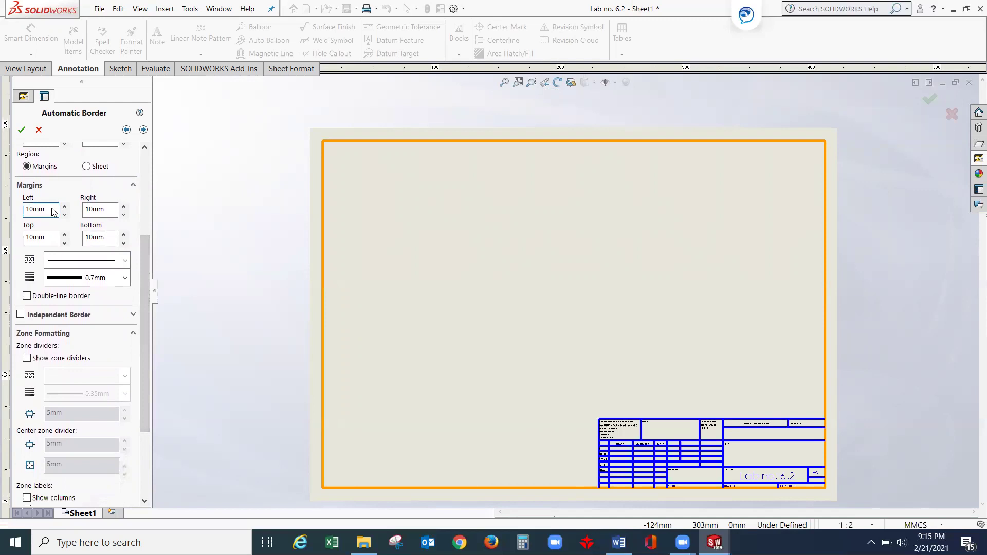
key(Return)
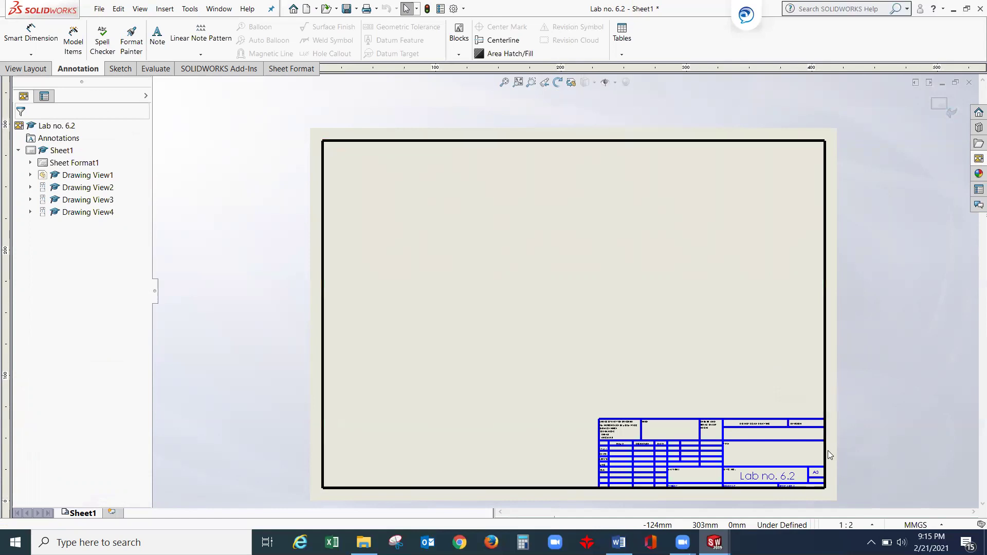
scroll(828, 460, down, 2)
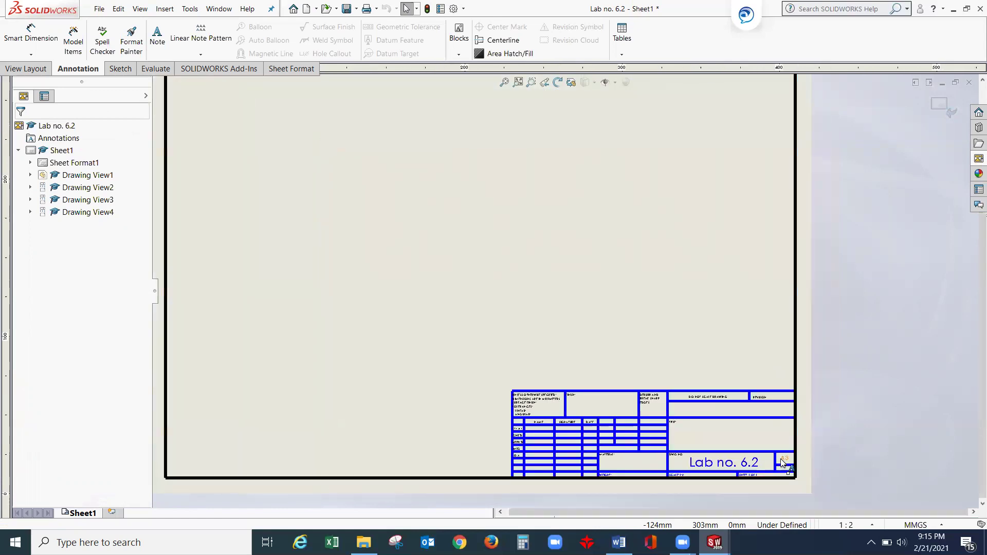
Step: Delete the vertical line separating the NAME and SIGNATURE columns of the title block
scroll(781, 464, up, 1)
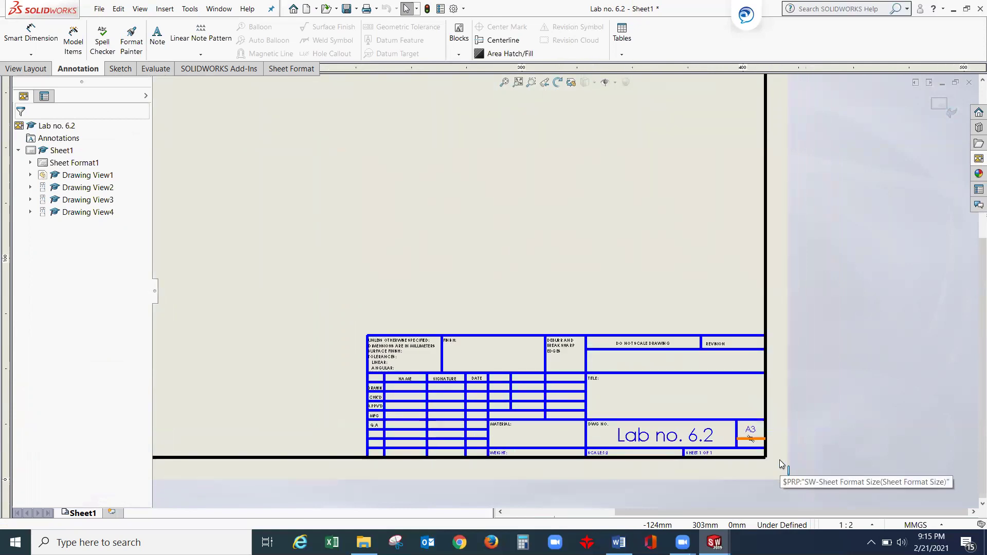
scroll(706, 453, down, 2)
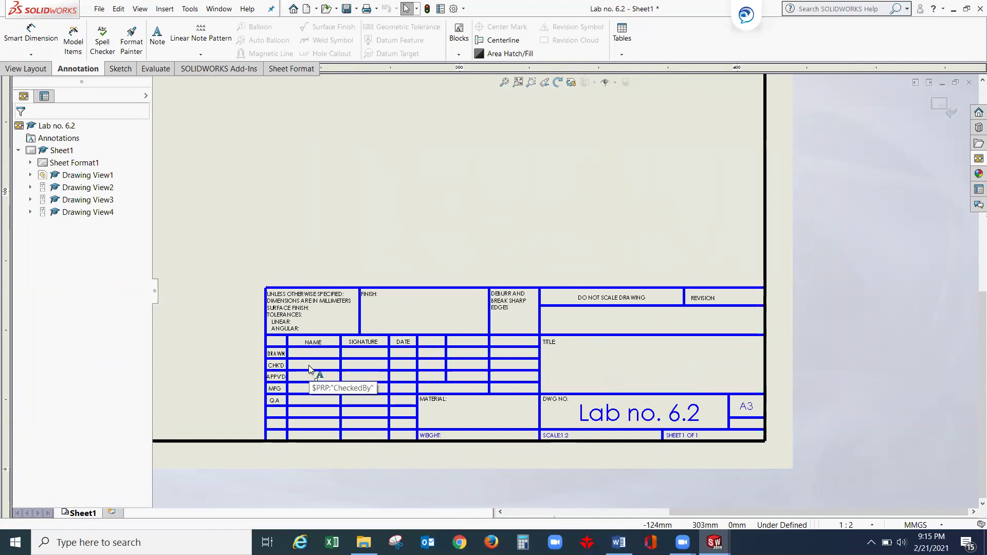
key(Escape)
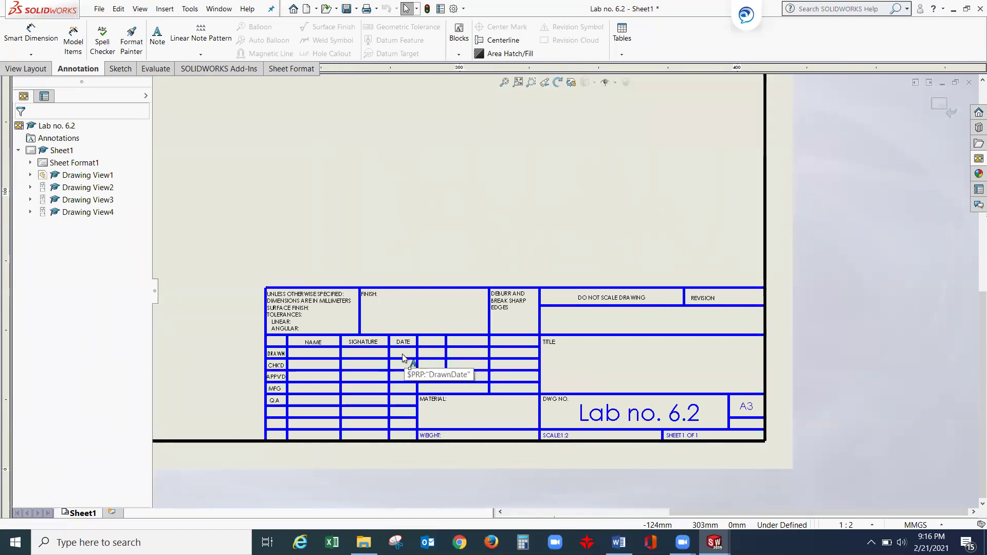
click(340, 368)
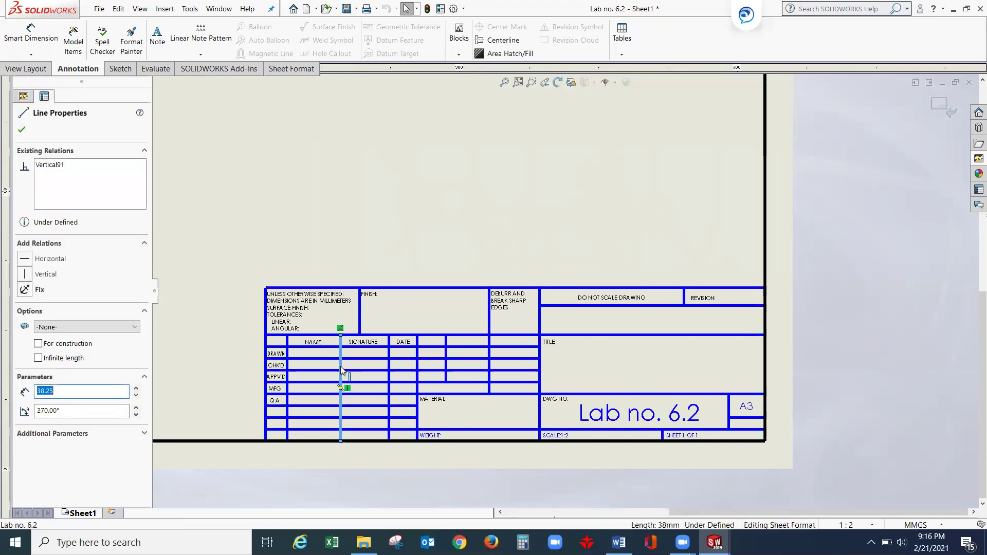
key(Delete)
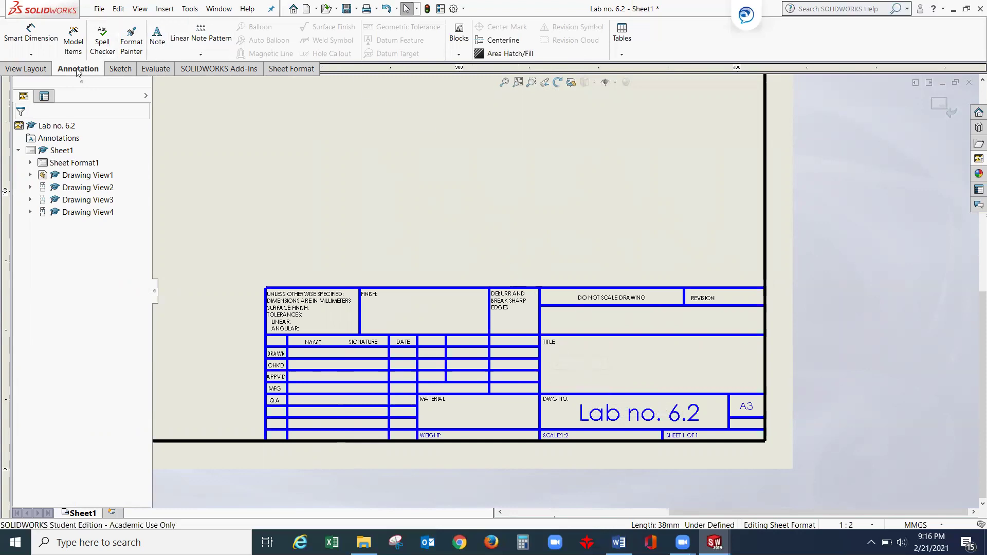
Step: Place a note without a leader in the title block's TITLE cell and begin its text with "Creating"
click(157, 41)
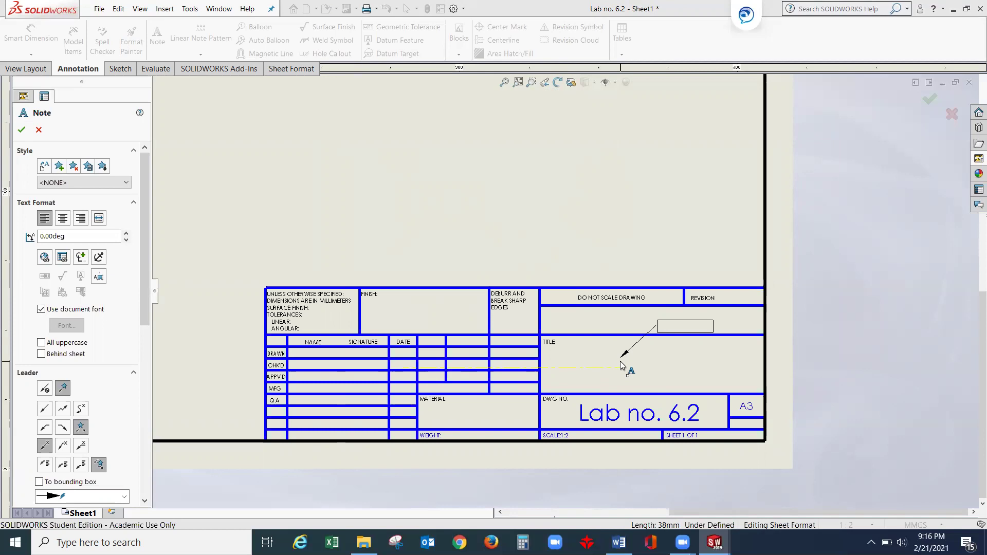
click(45, 390)
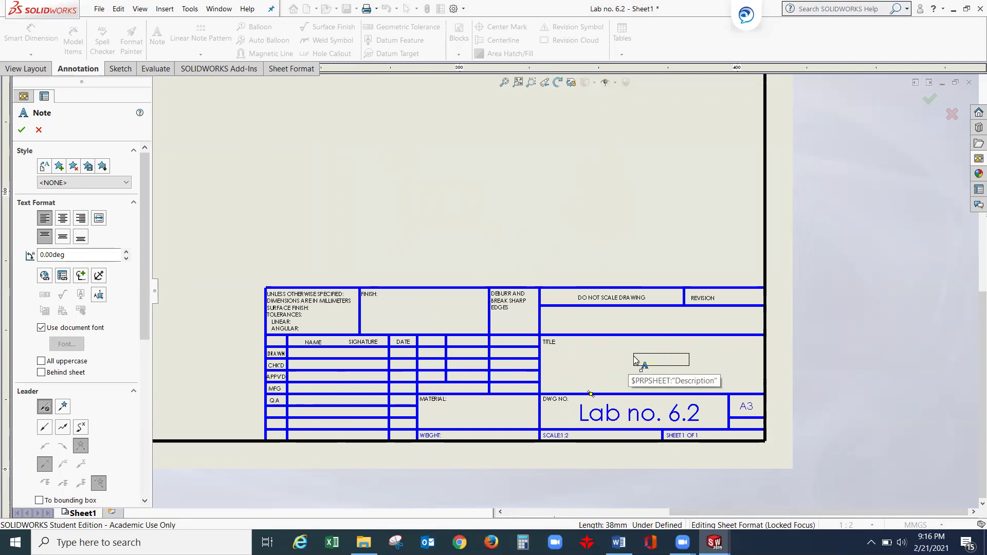
click(633, 356)
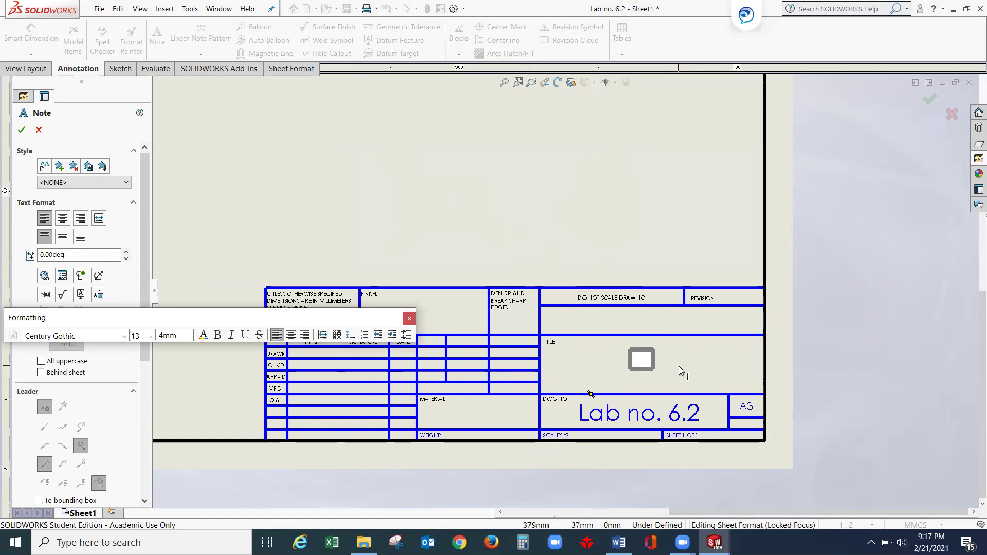
text(Creating)
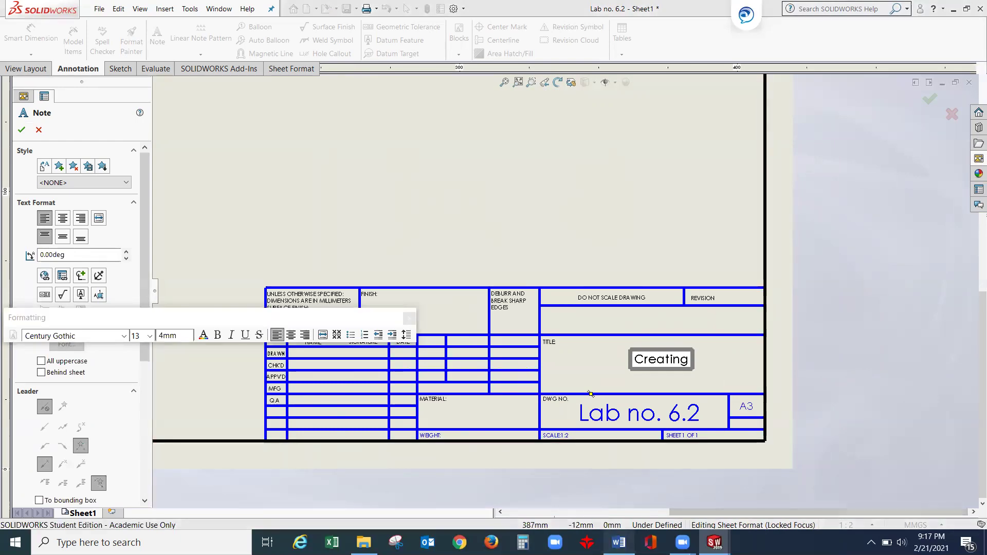
Step: Switch to the Lab06 Word document to check the experiment title, then return to the SOLIDWORKS drawing
click(619, 542)
scroll(643, 359, up, 5)
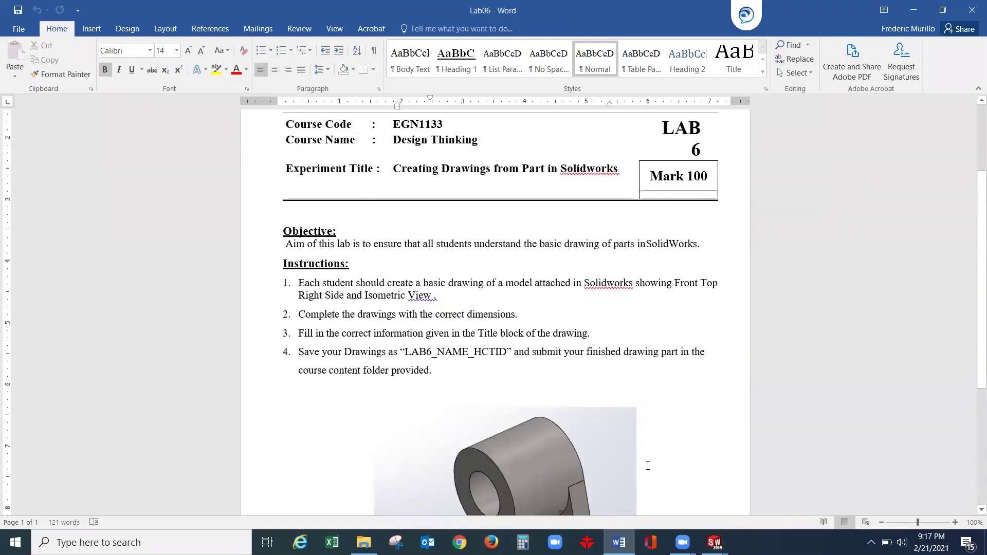
mouse_move(714, 542)
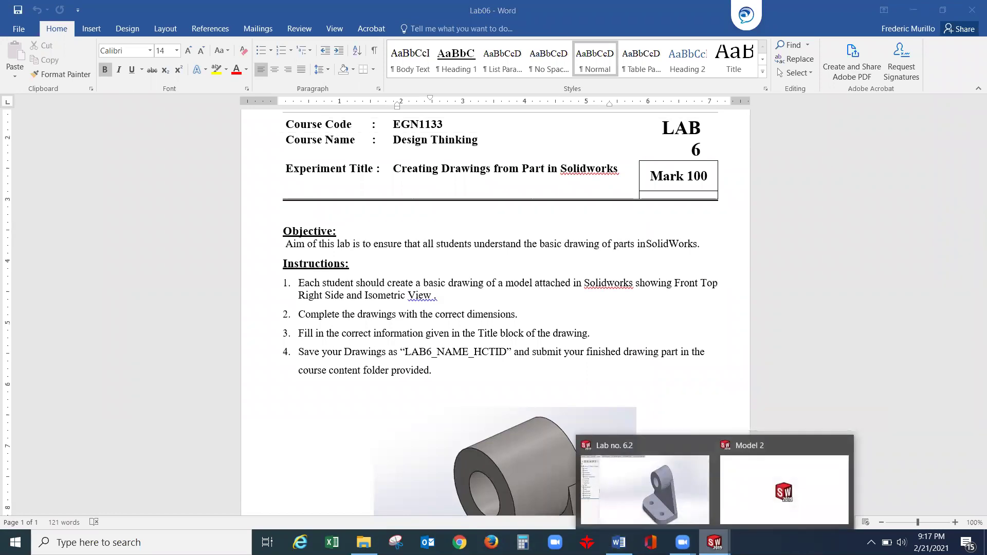
click(742, 506)
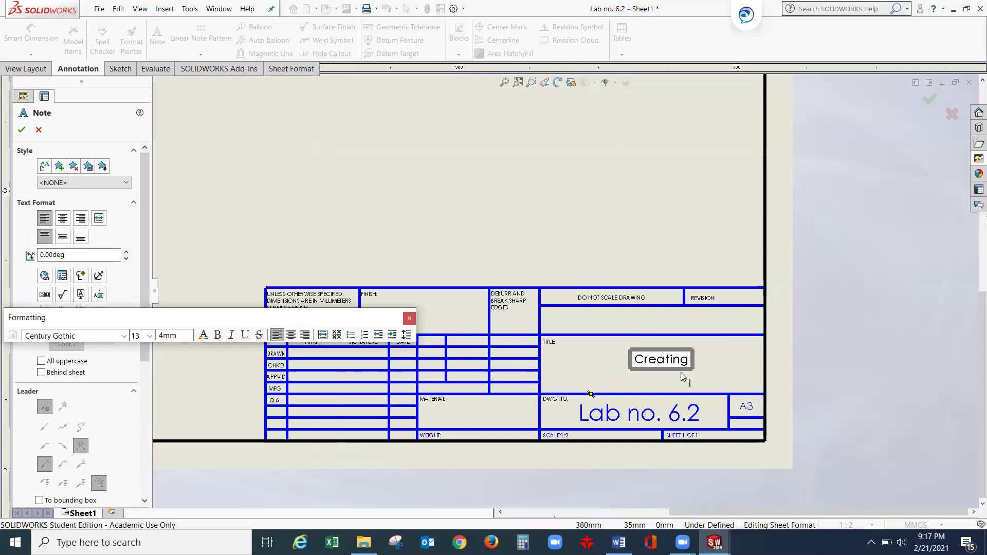
Step: Complete the title note's text so it reads "Creating Drawings from Parts in Solidworks"
text(Drawings from Parts in solid)
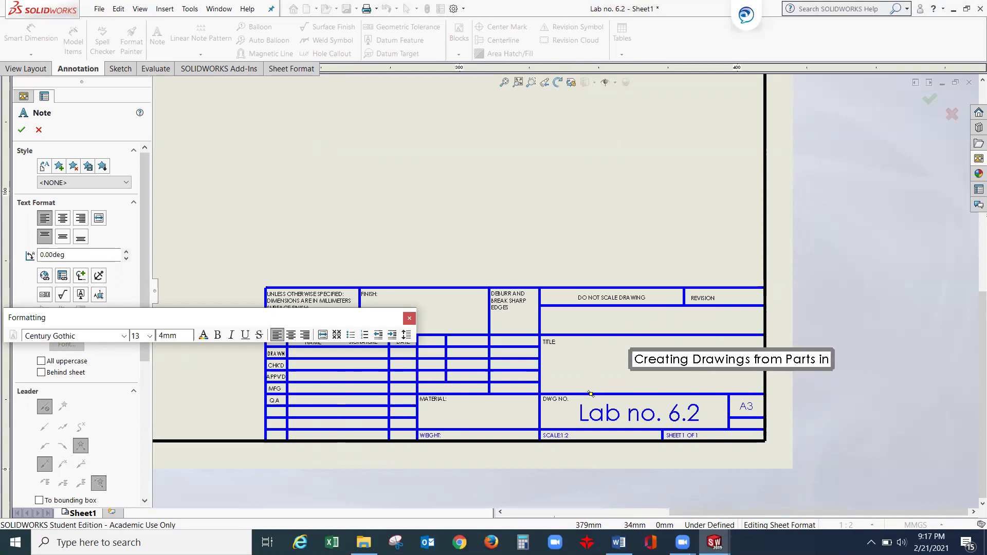
key(BackSpace)
key(BackSpace)
key(BackSpace)
key(BackSpace)
key(BackSpace)
key(BackSpace)
text(Solidworks)
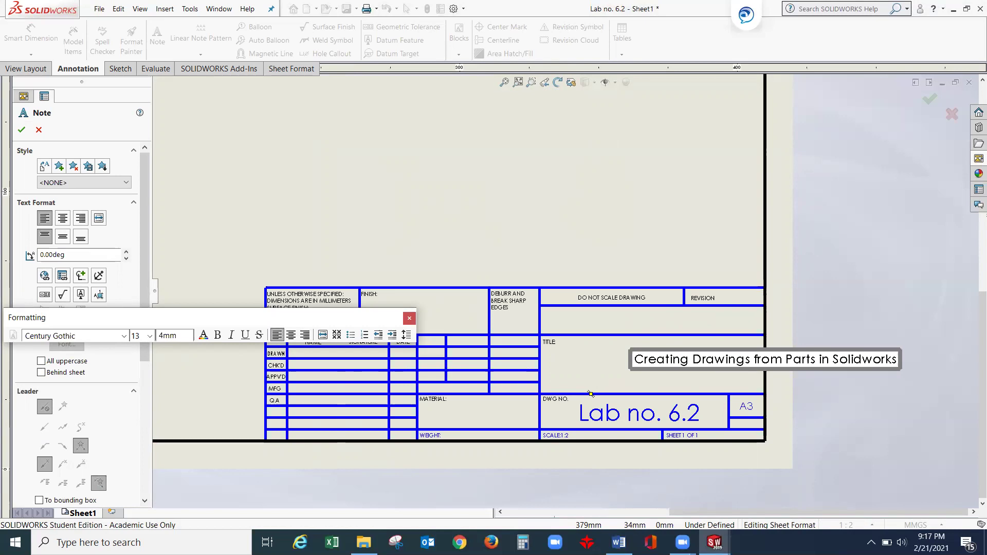
click(124, 336)
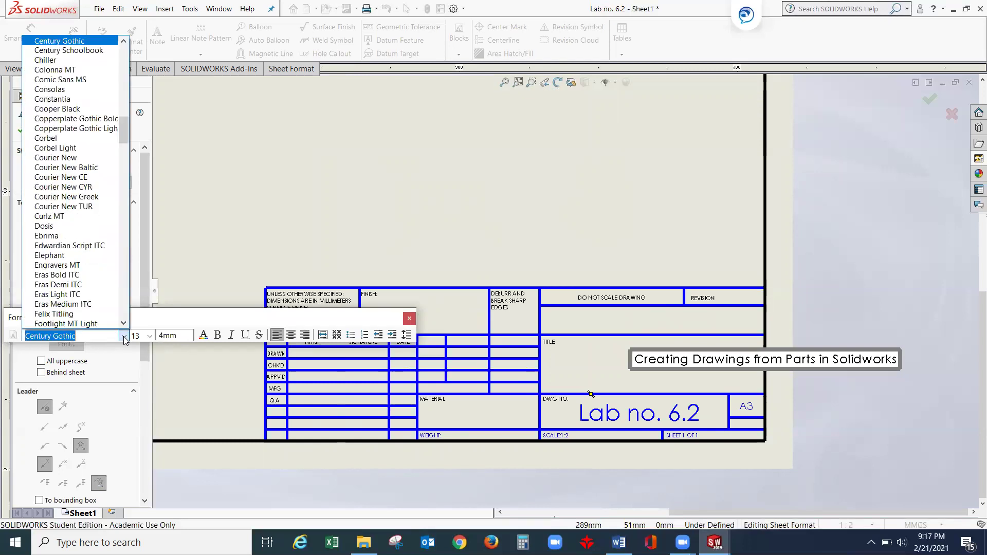
click(151, 336)
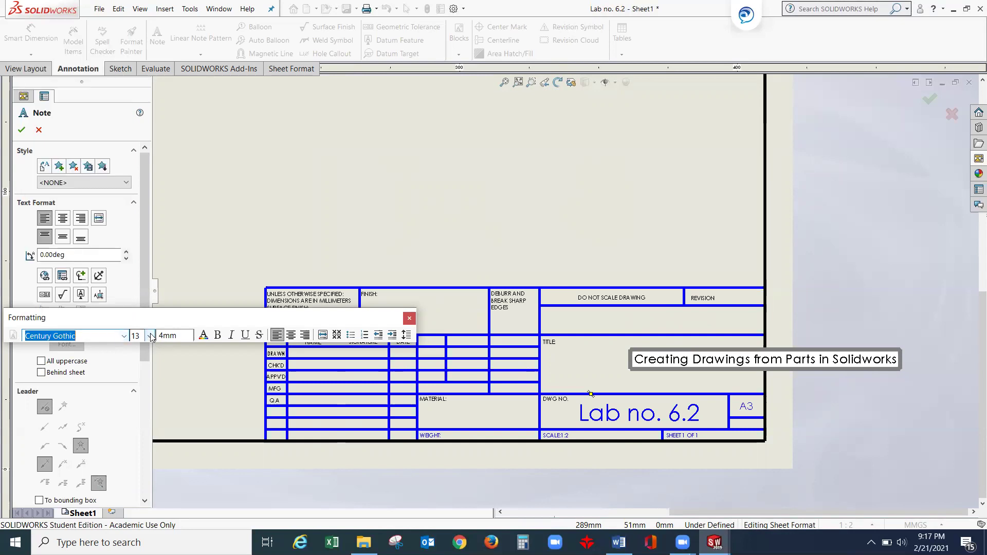
click(151, 336)
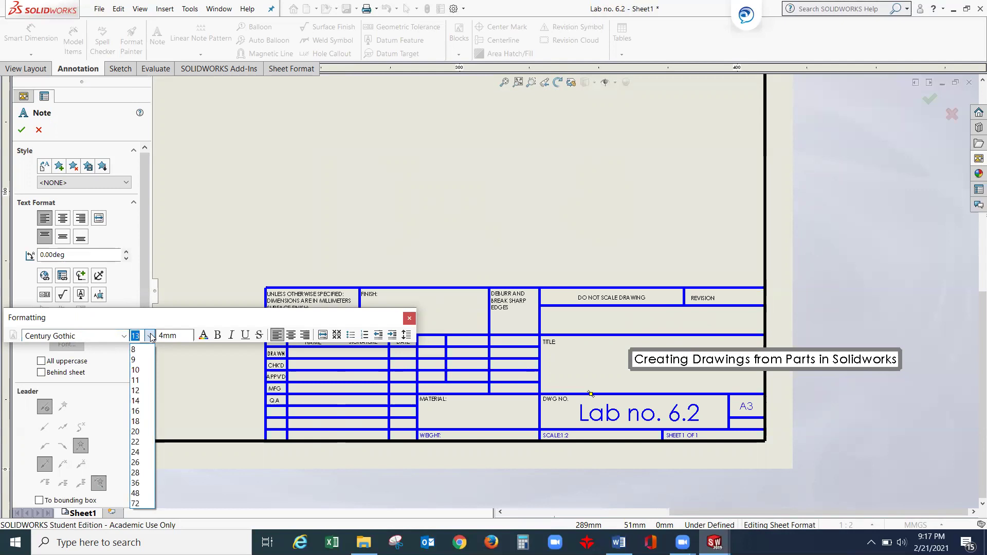
click(151, 337)
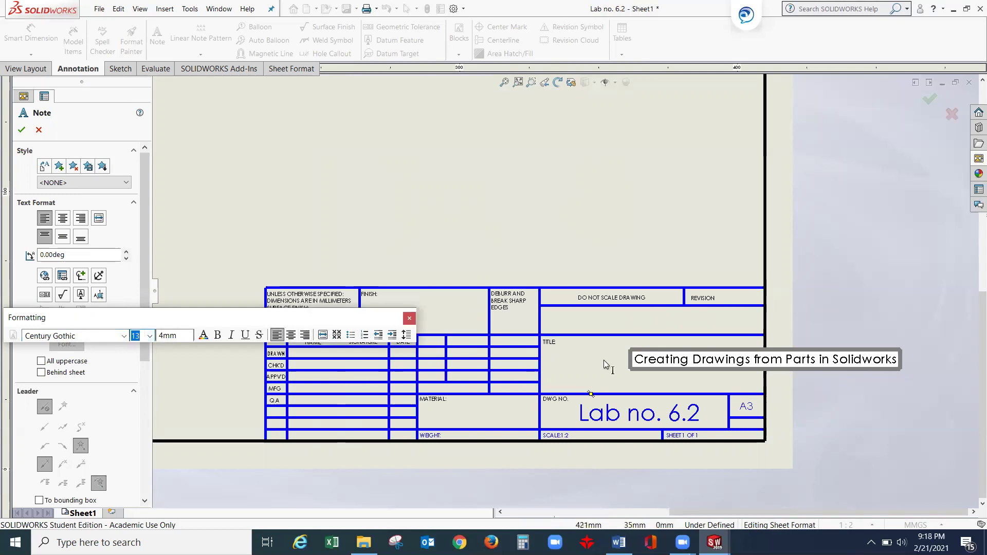
Step: Finish the title note without placing another copy and move it so its text starts just inside the TITLE cell
click(409, 319)
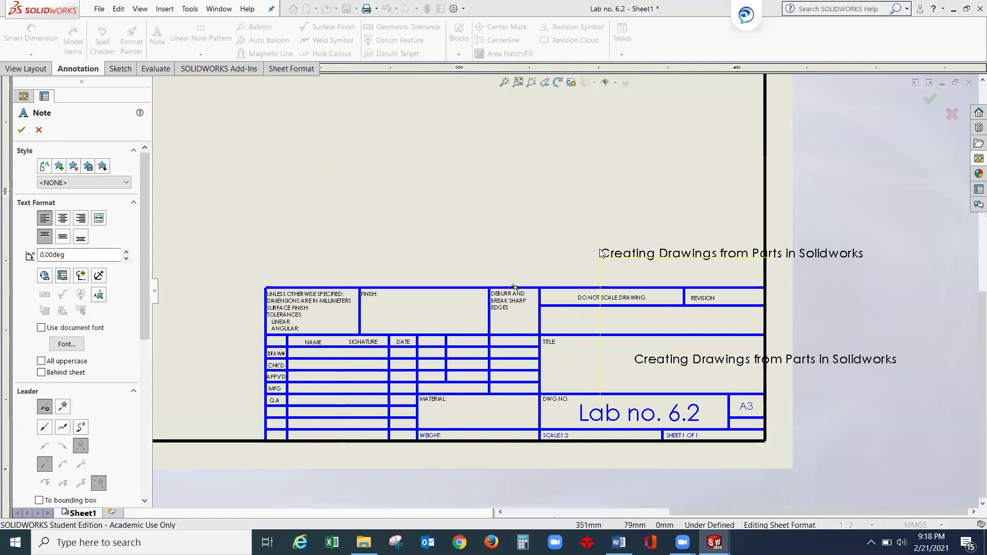
key(Escape)
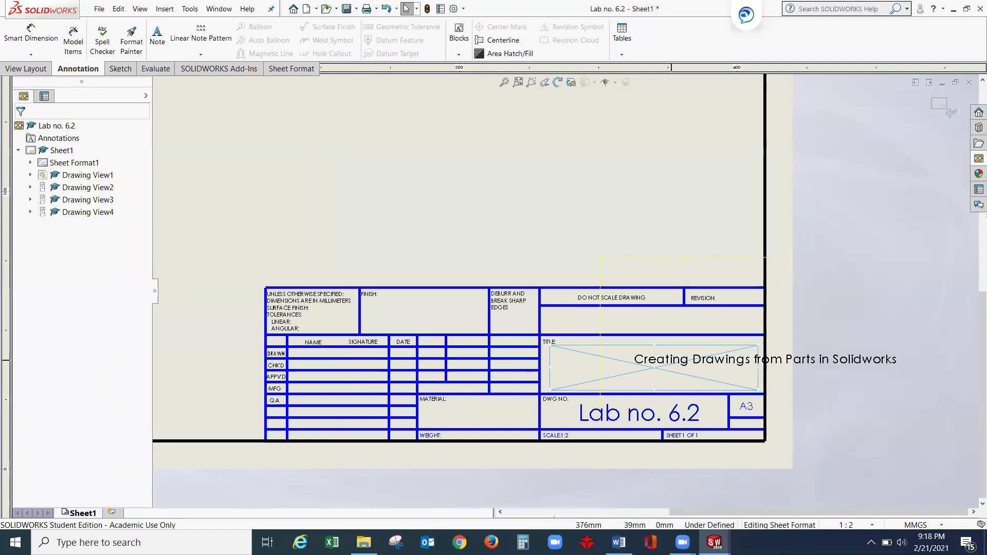
click(750, 359)
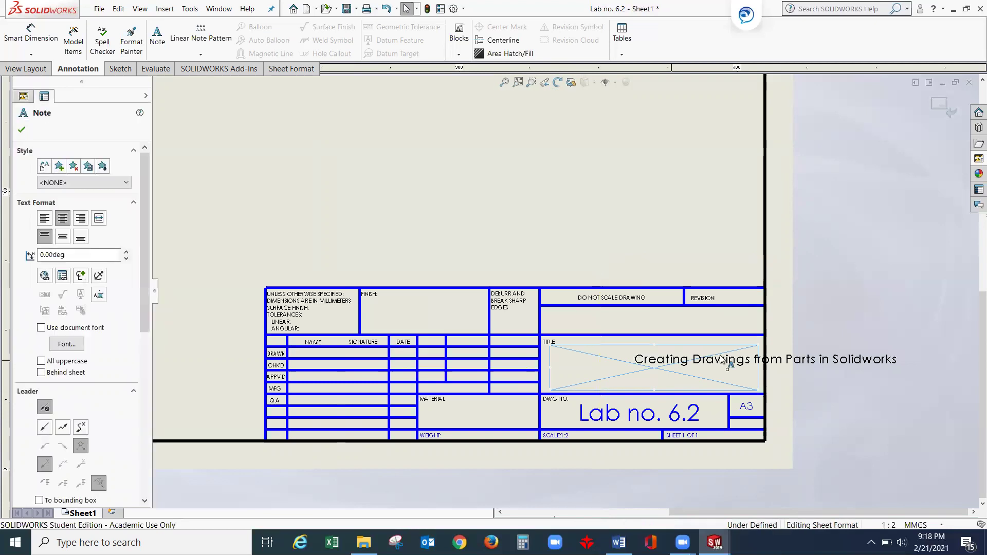
click(764, 359)
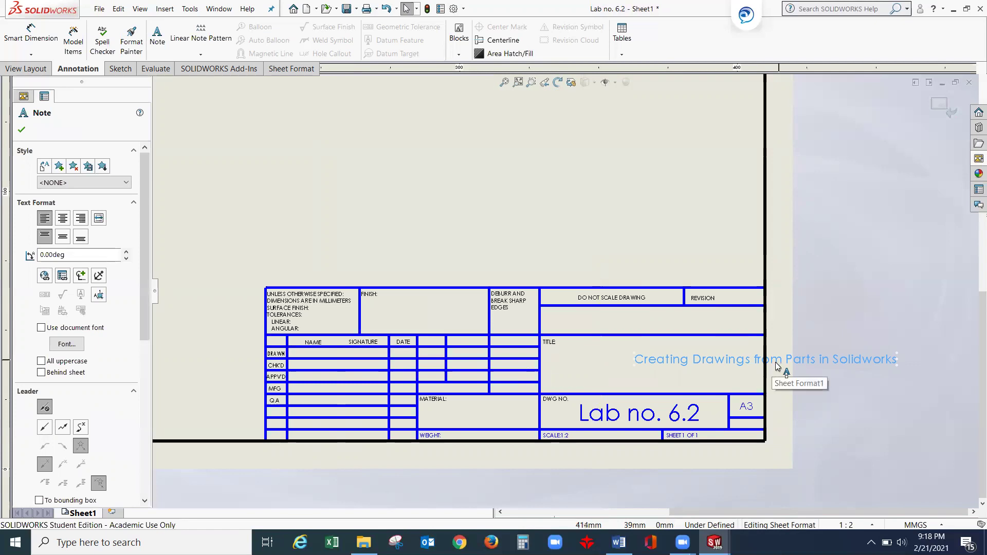
drag(775, 363, 689, 361)
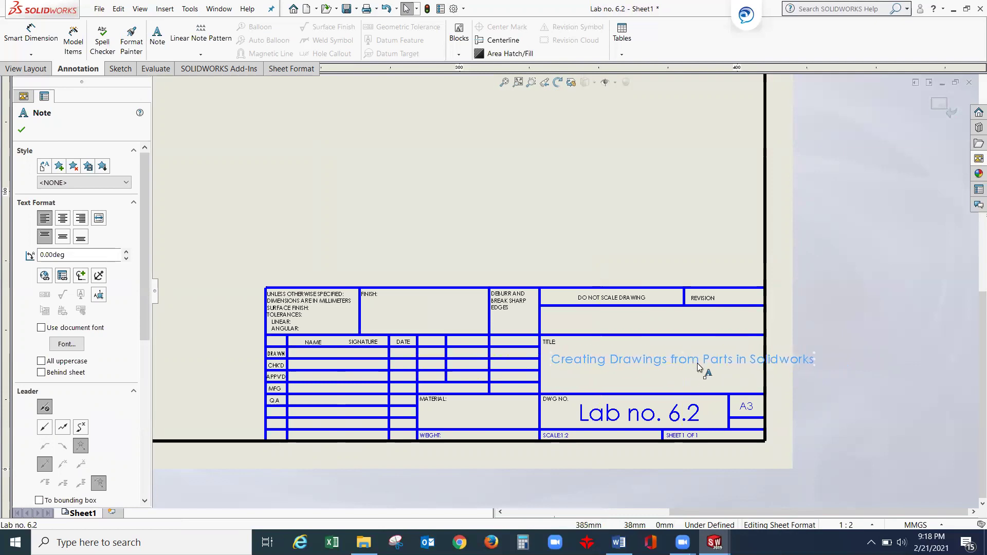
click(791, 329)
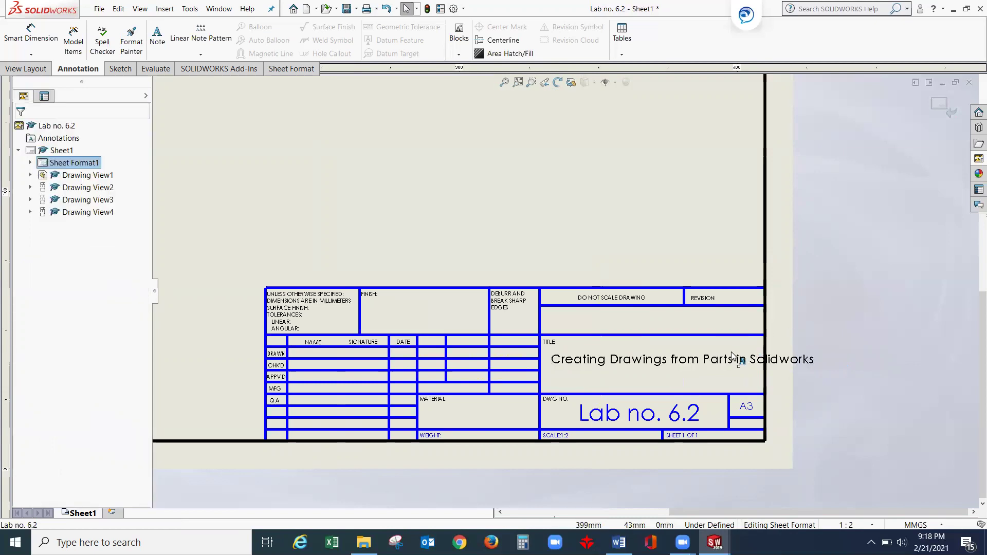
Step: Break the title note's text into two lines before "Parts in Solidworks"
click(712, 378)
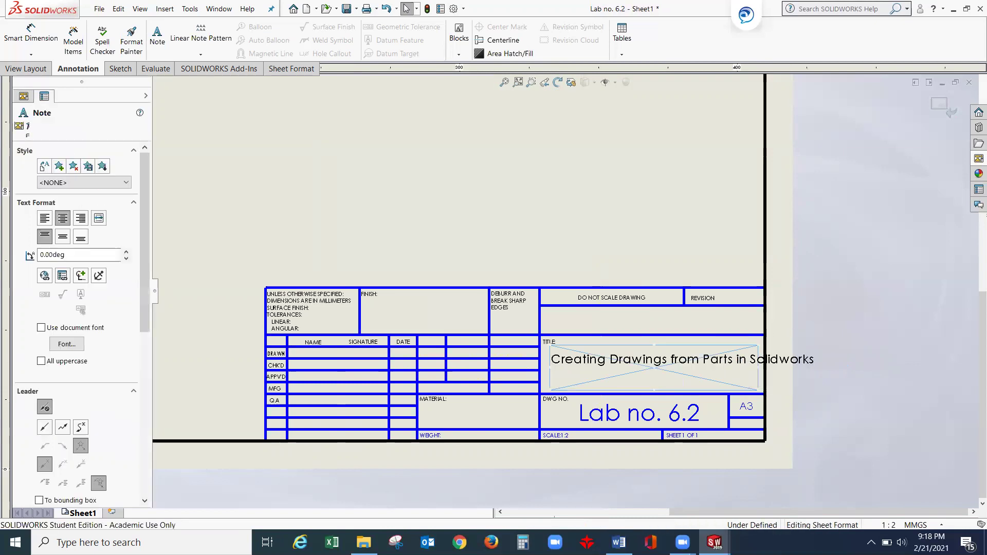
right_click(774, 366)
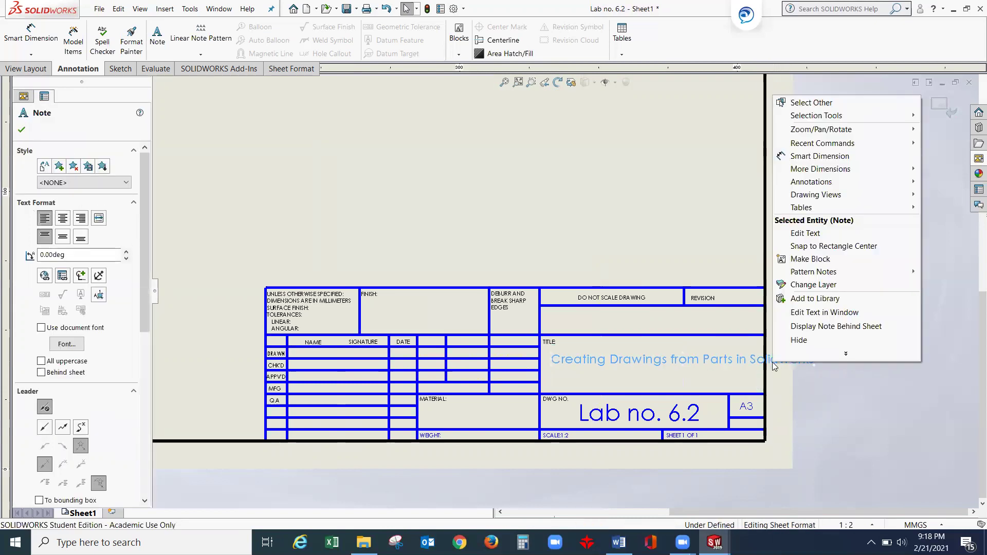
click(805, 233)
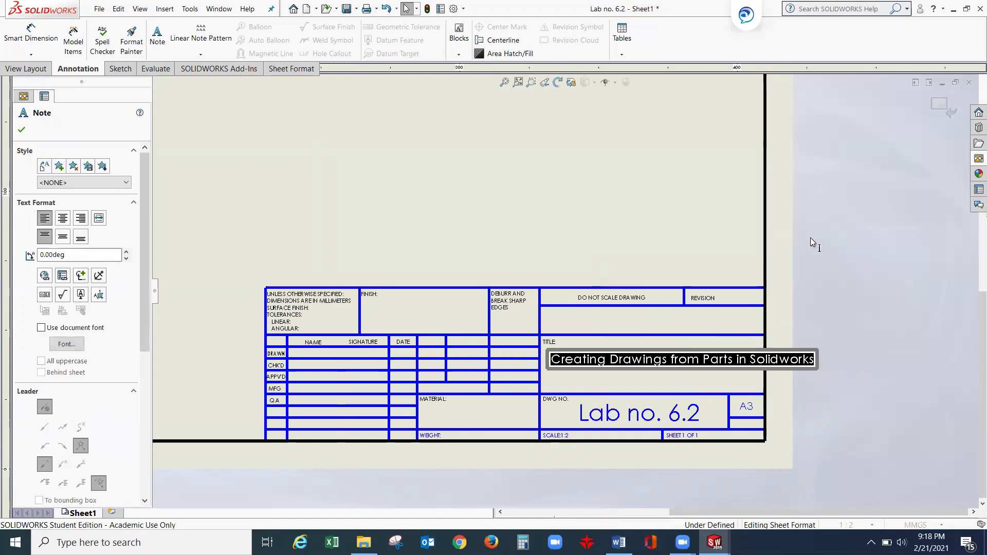
click(699, 363)
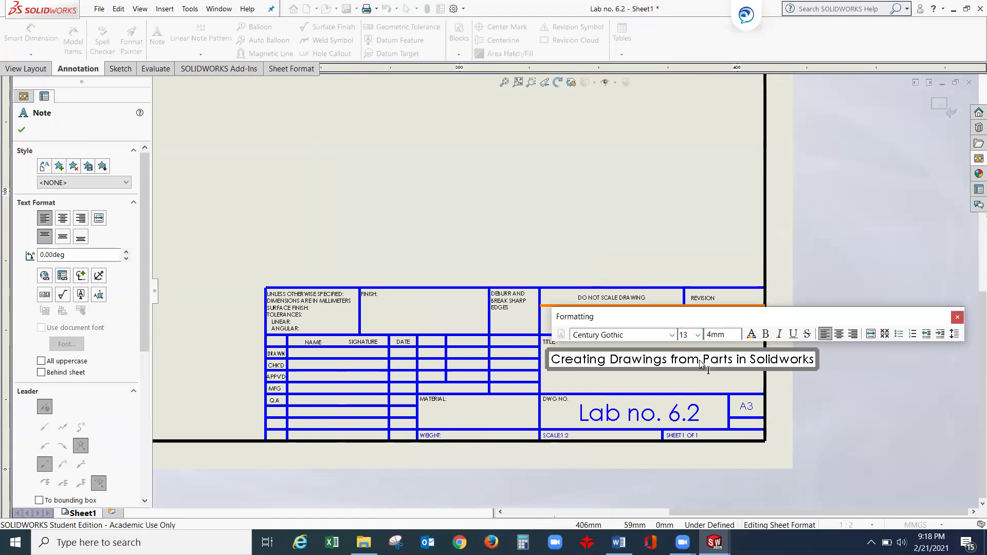
key(Return)
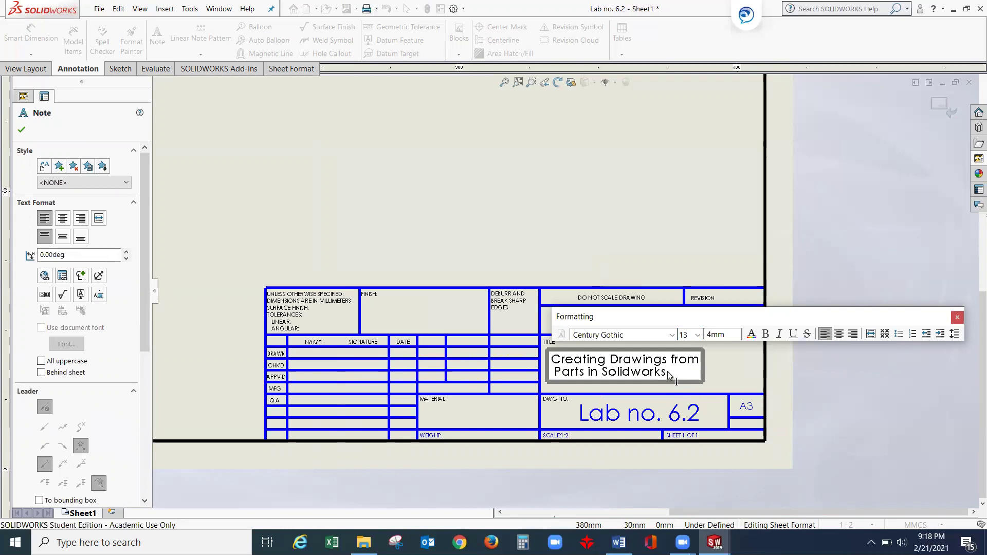
Step: Centre-align both lines of the title note and finish editing its text
drag(663, 372, 549, 366)
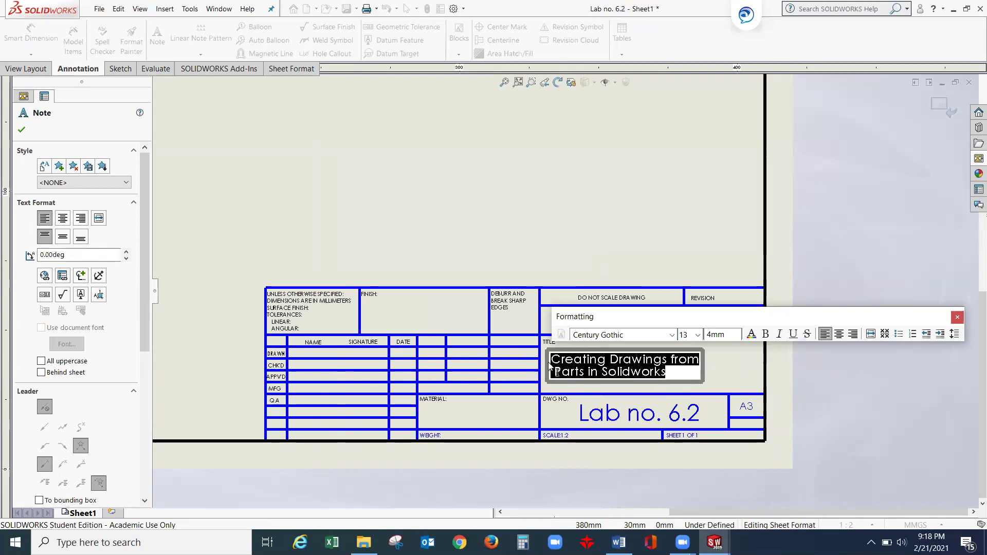
click(838, 334)
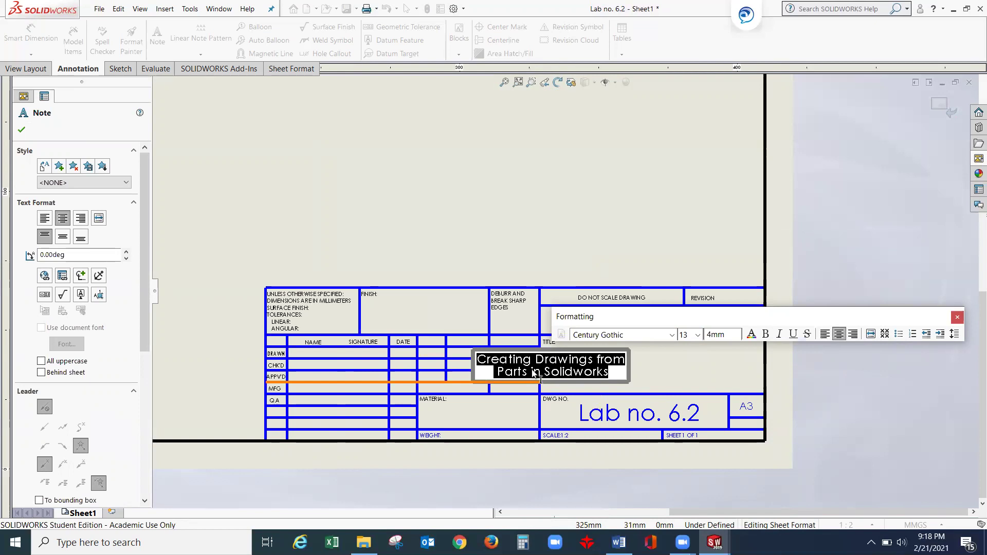
click(957, 317)
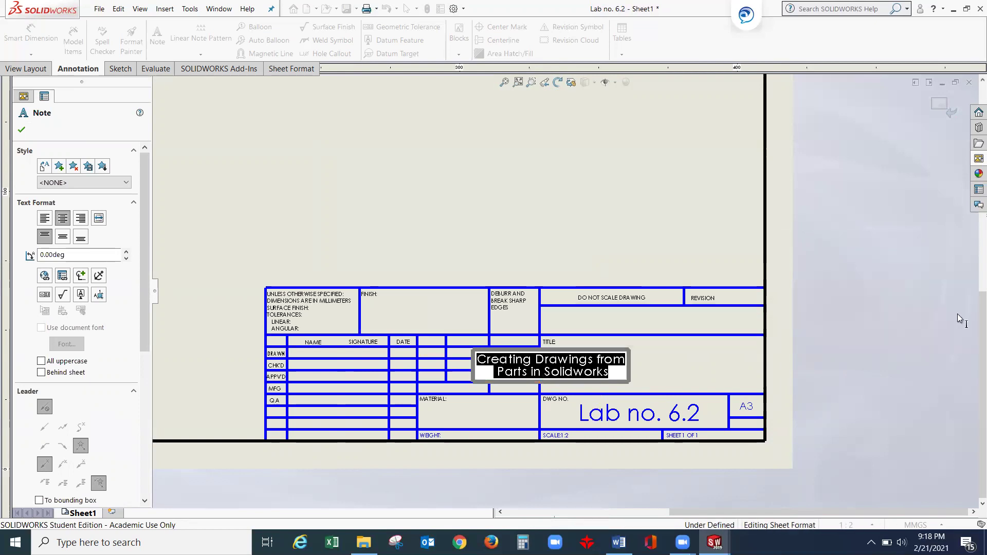
click(607, 245)
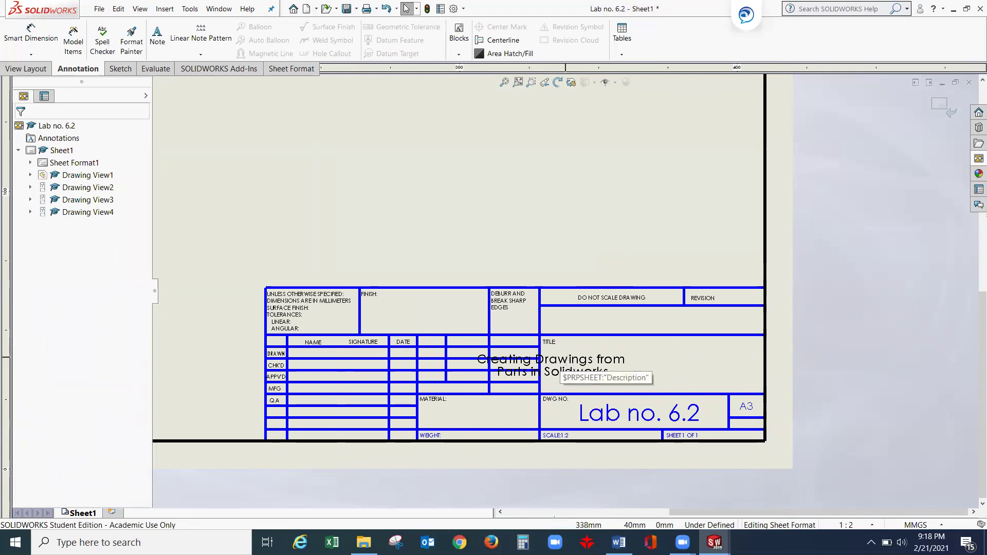
click(549, 347)
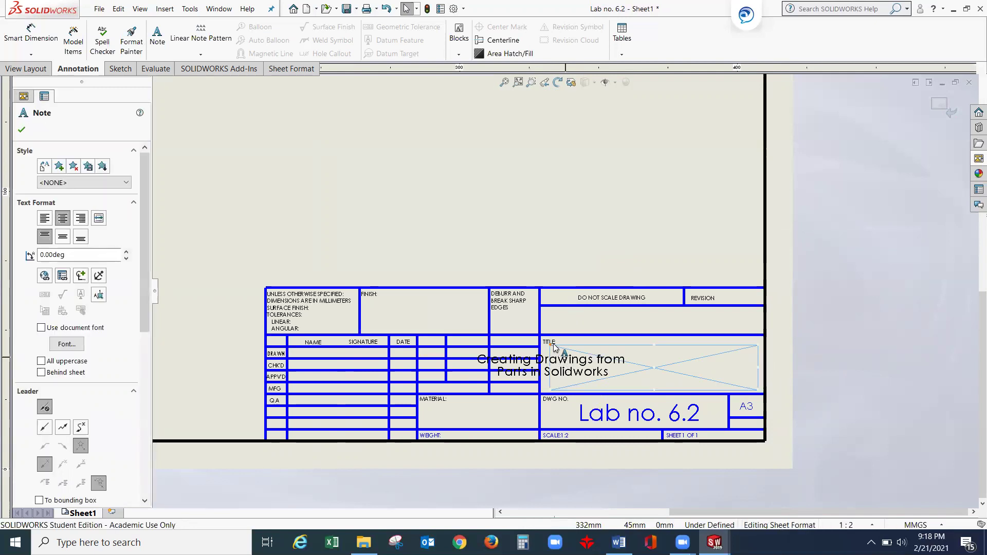
key(Escape)
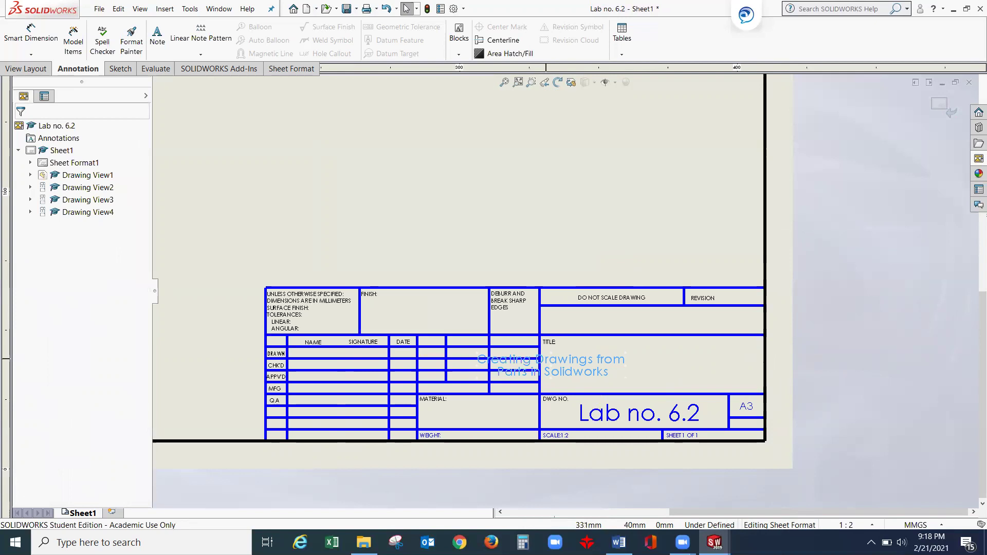
Step: Move the two-line title note into the middle of the TITLE cell and close its properties
click(552, 357)
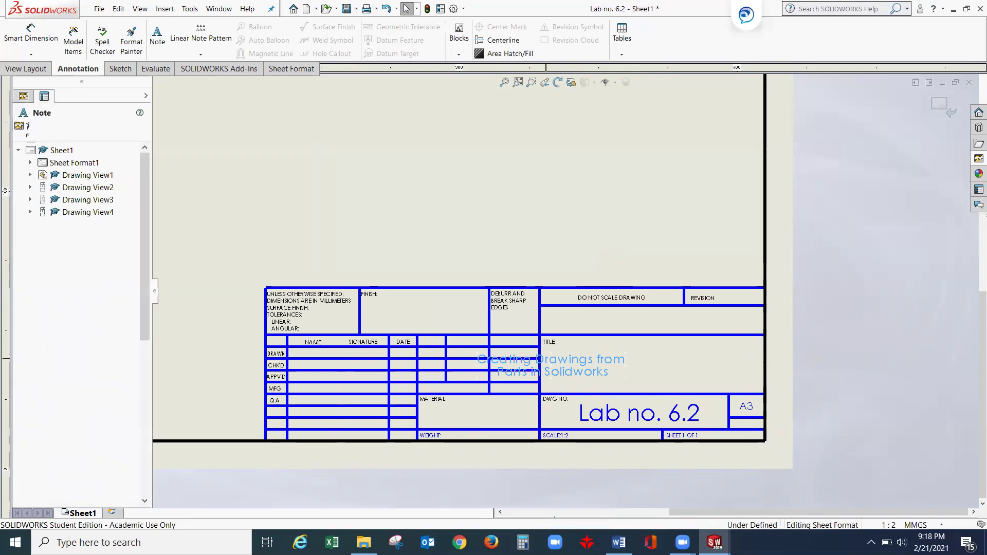
click(549, 363)
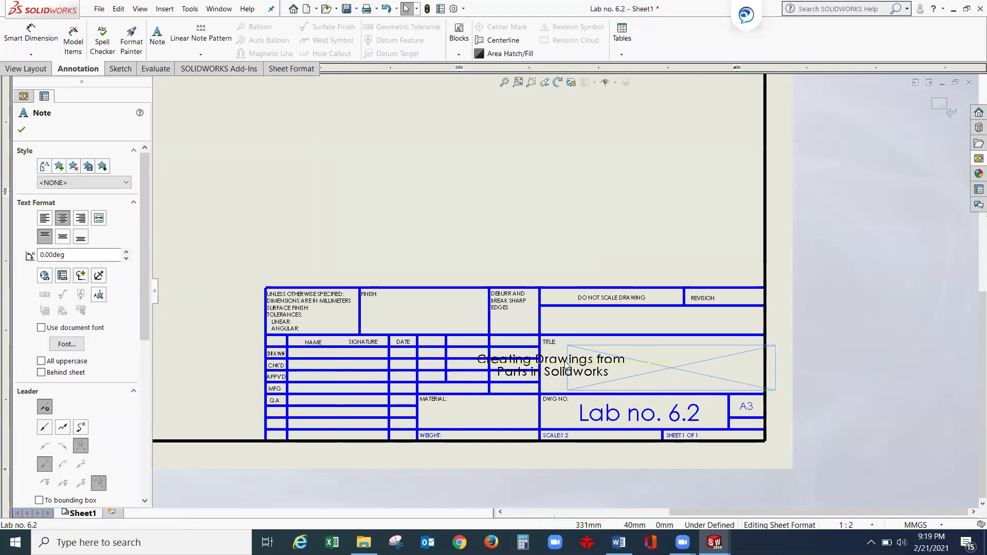
key(Escape)
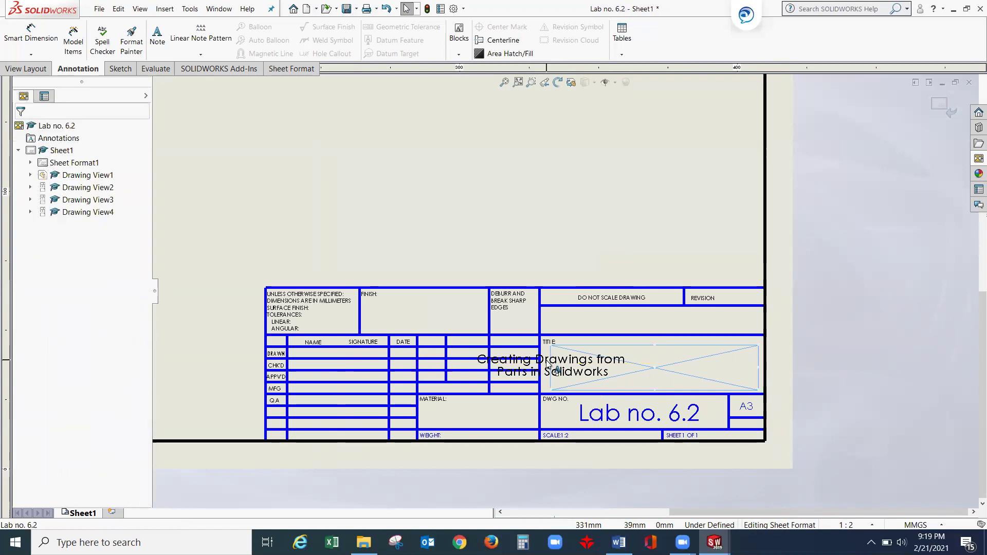
click(549, 365)
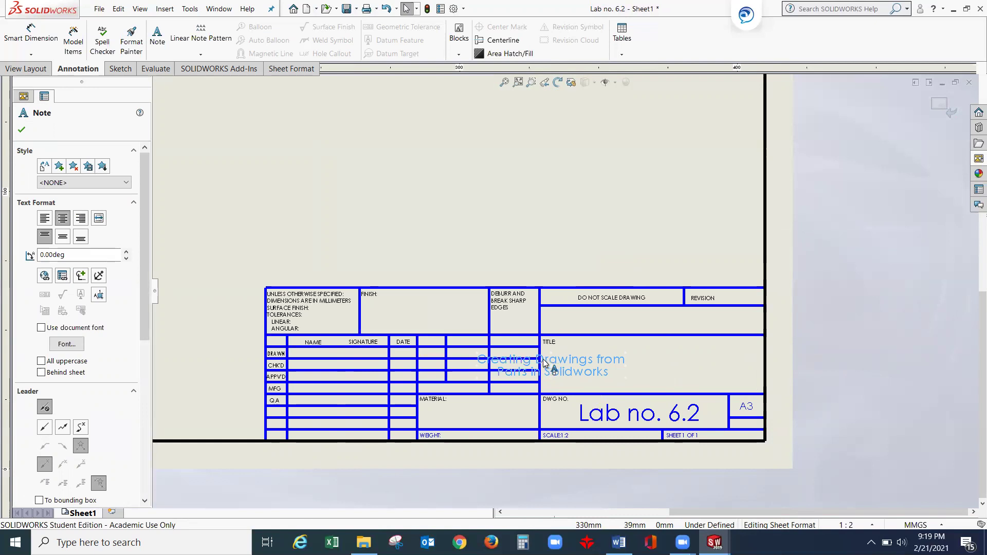
drag(548, 363, 647, 357)
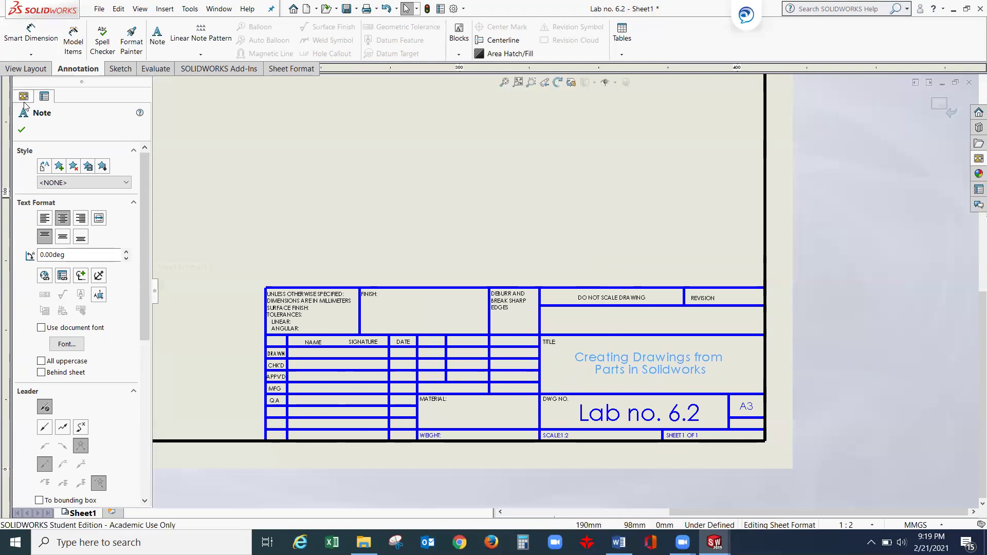
click(21, 132)
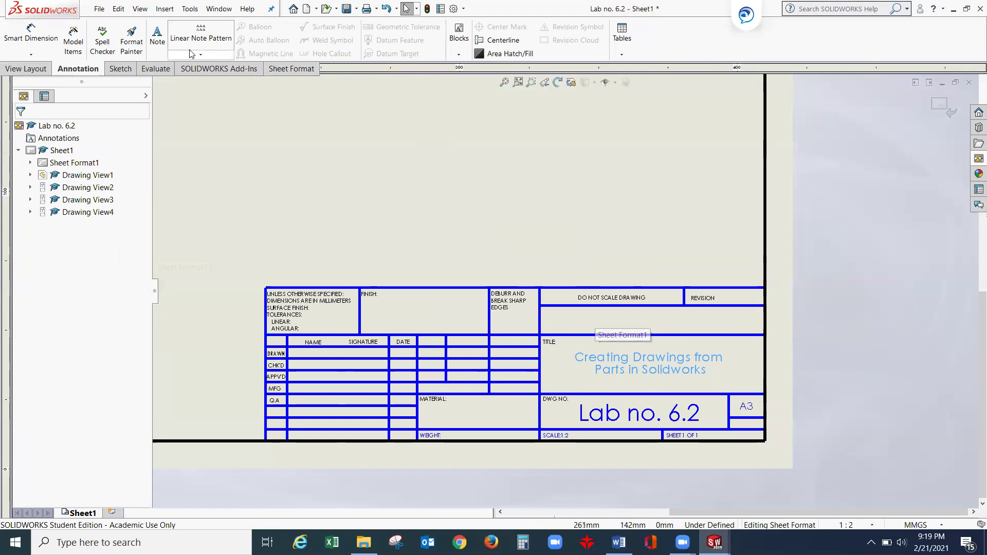
Step: Place a new note without a leader in the empty cell directly above the TITLE cell
click(158, 36)
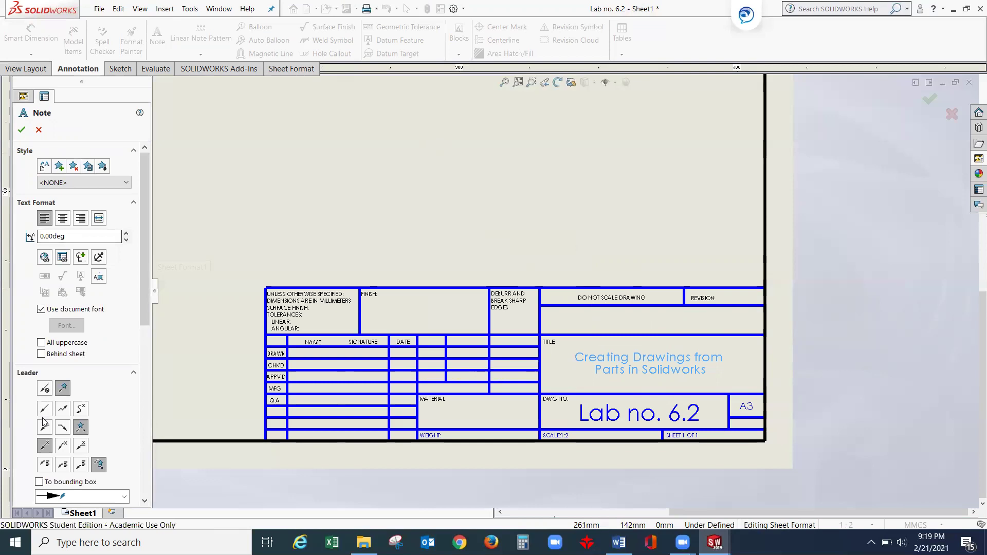
click(45, 389)
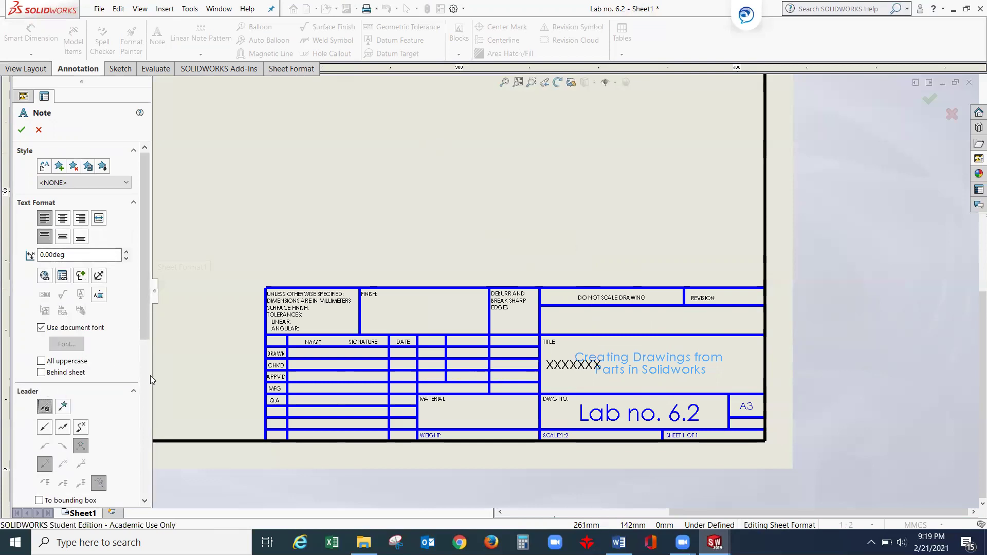
click(614, 319)
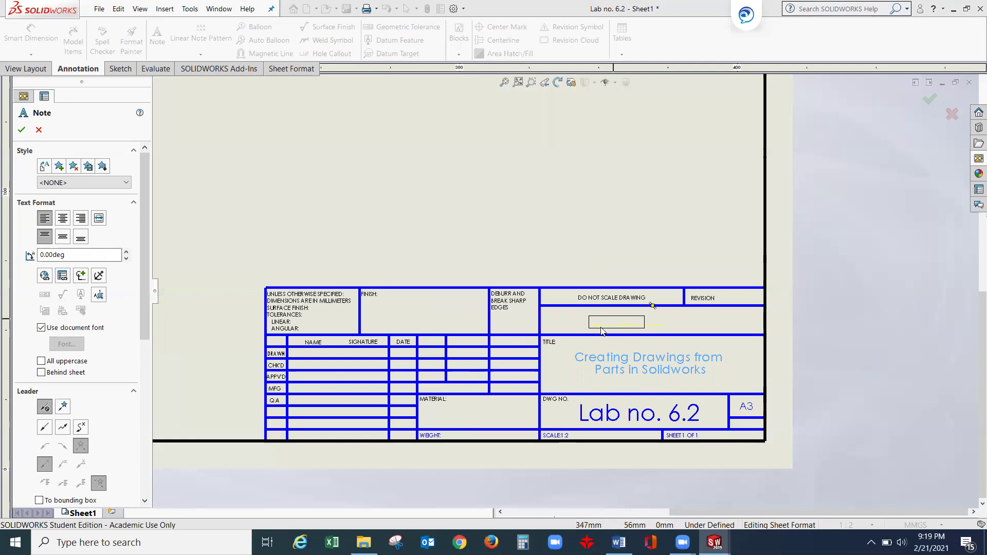
scroll(611, 323, down, 2)
scroll(608, 320, down, 1)
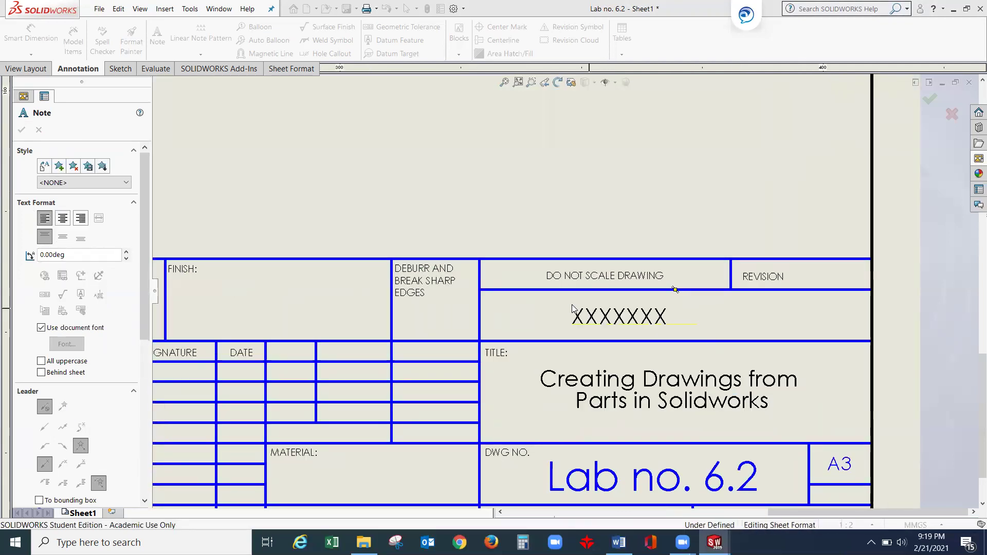
click(571, 305)
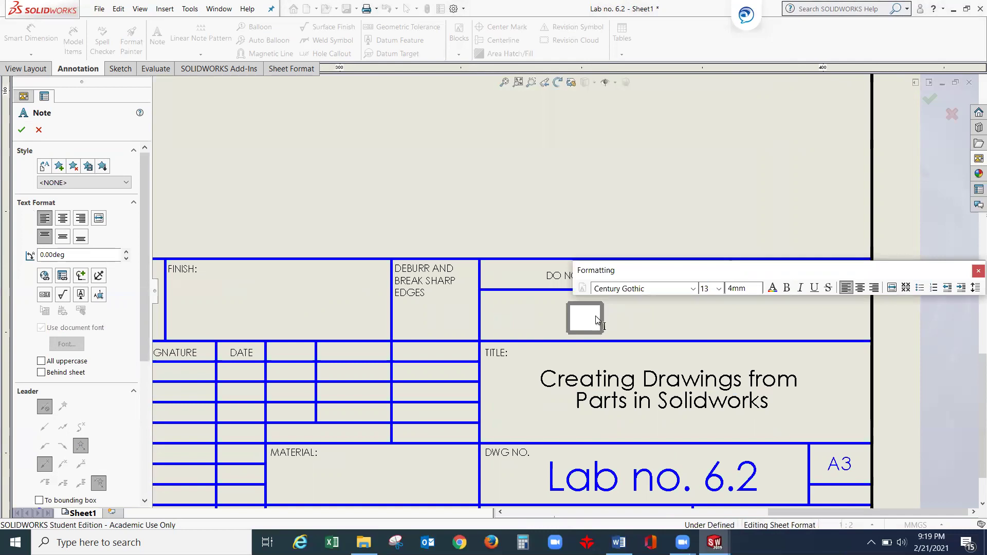
Step: Enter "Higher College of Technology" as the note's text and finish without placing another copy
text(Higher)
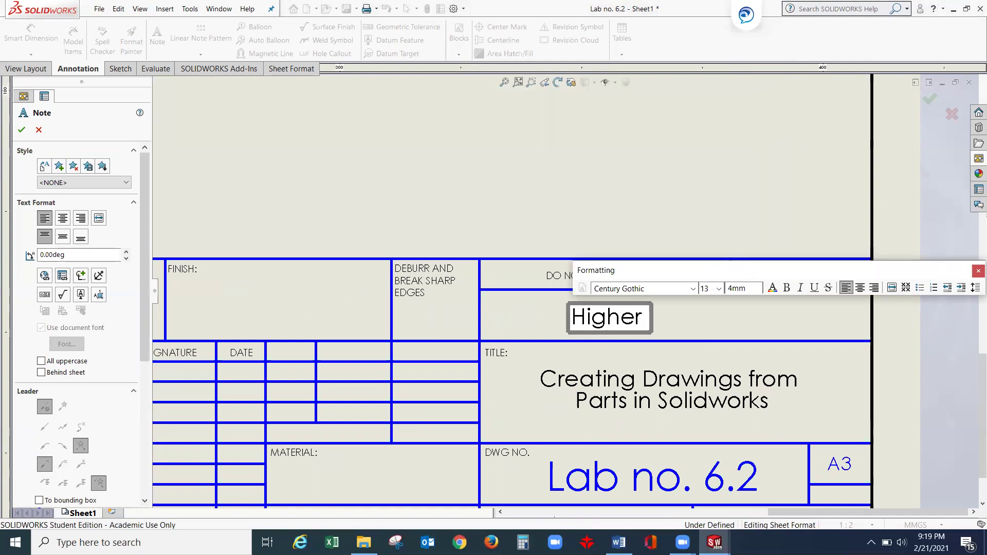
text( Colle)
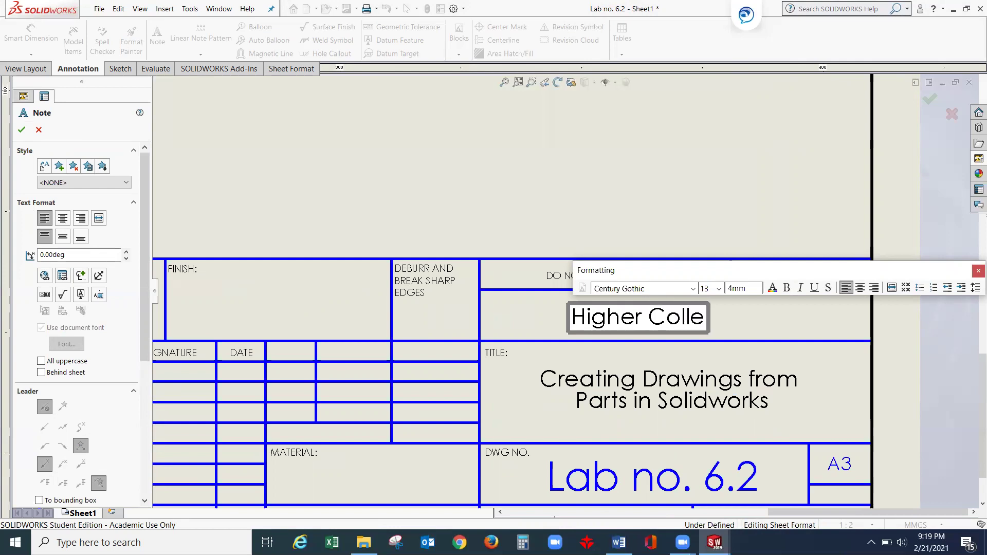
text(ge of T)
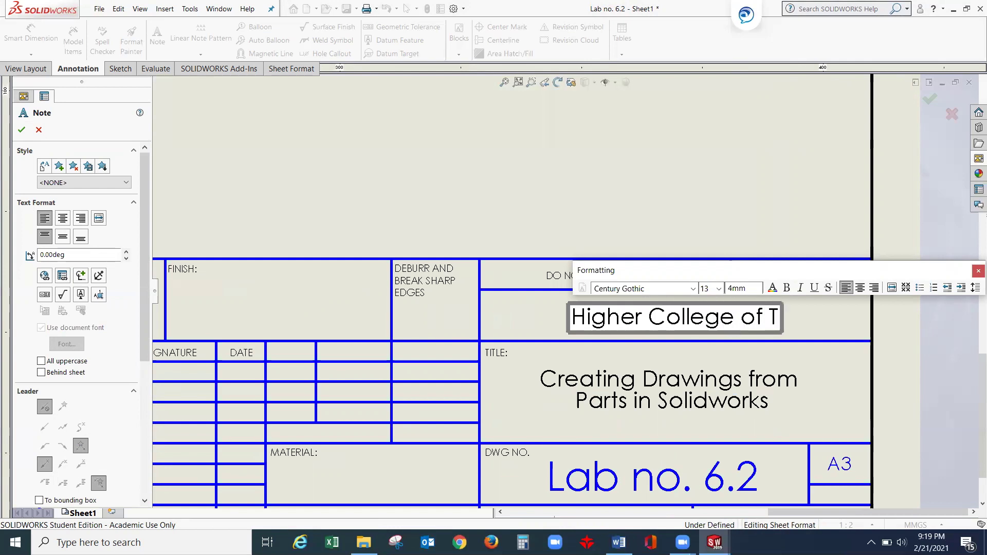
text(echnology)
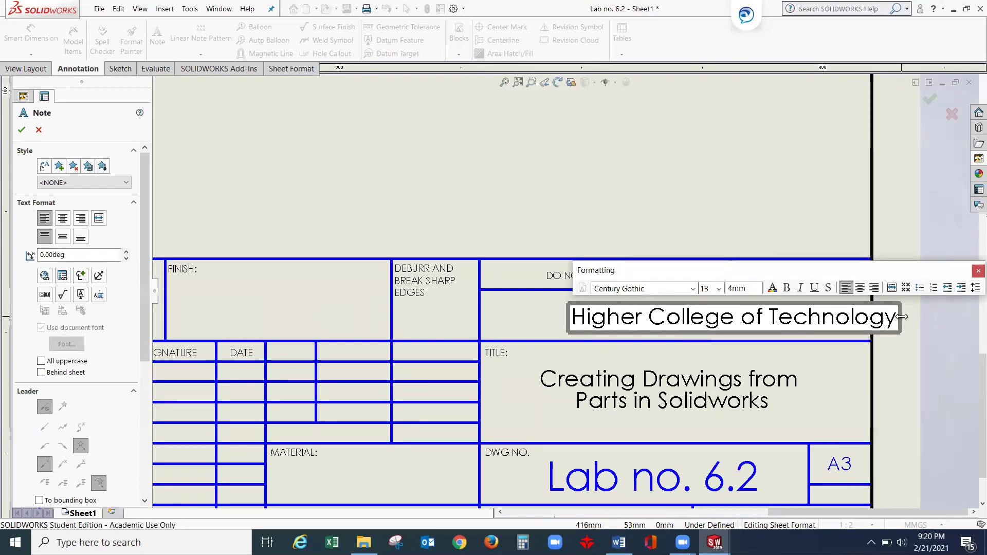
click(972, 271)
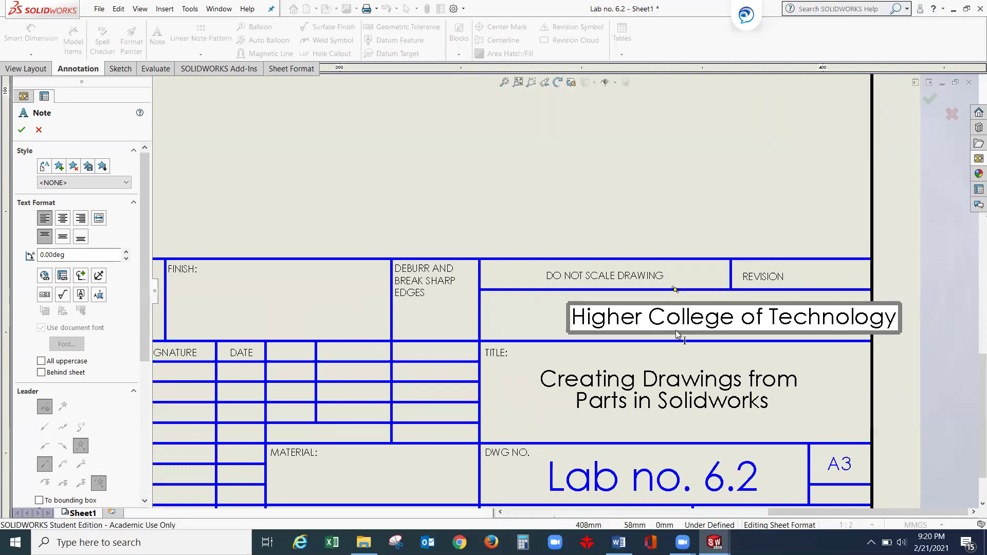
click(562, 227)
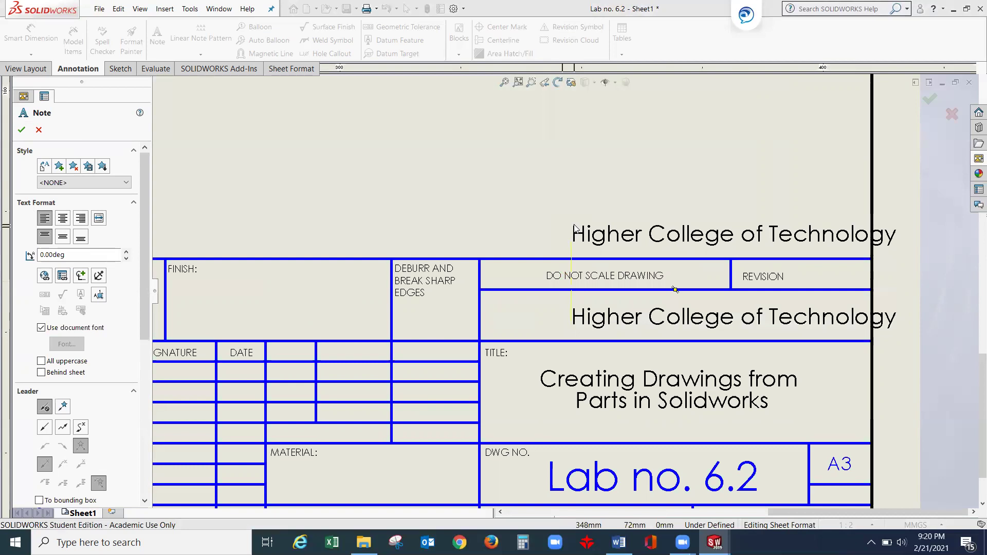
key(Escape)
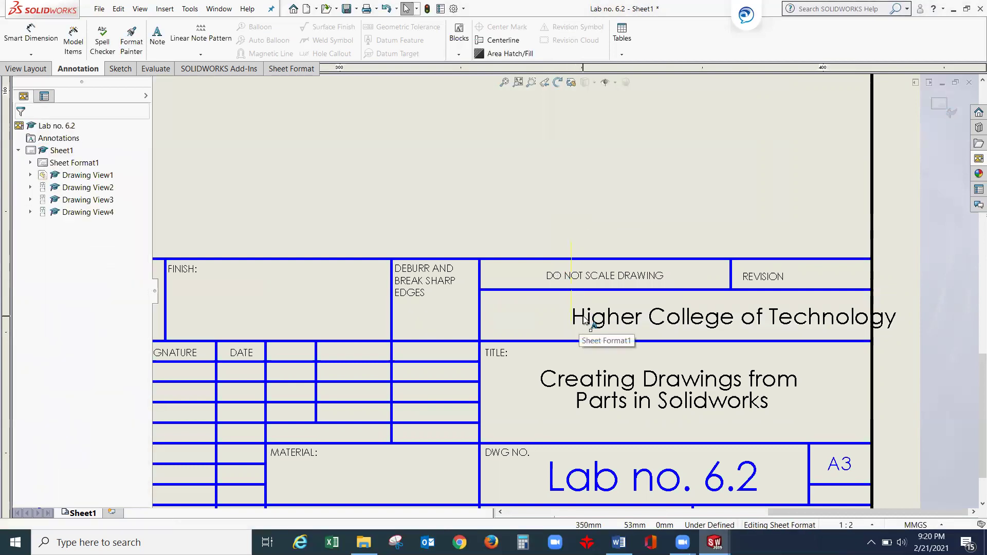
Step: Move the college name note so it sits centred within the cell above TITLE, and close its properties
click(584, 319)
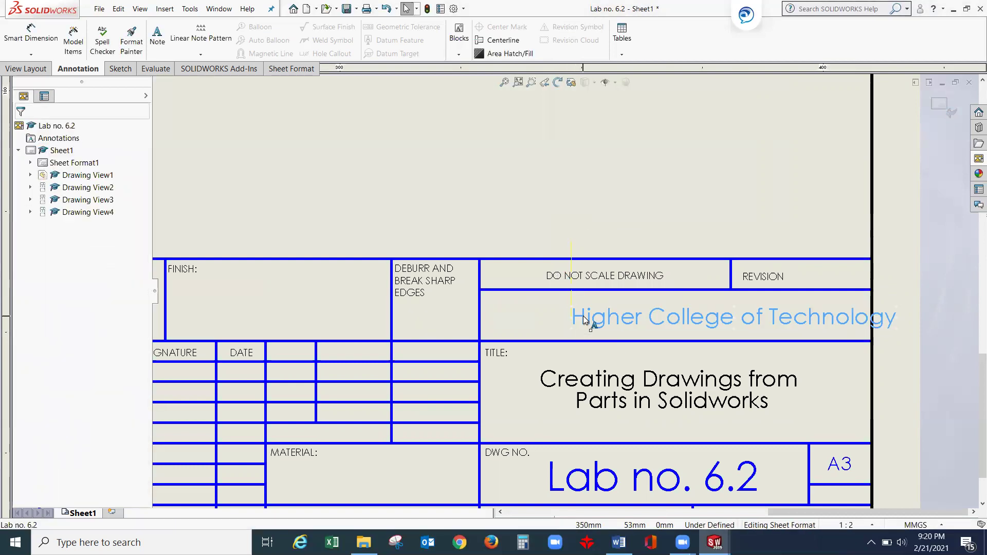
drag(583, 315, 530, 318)
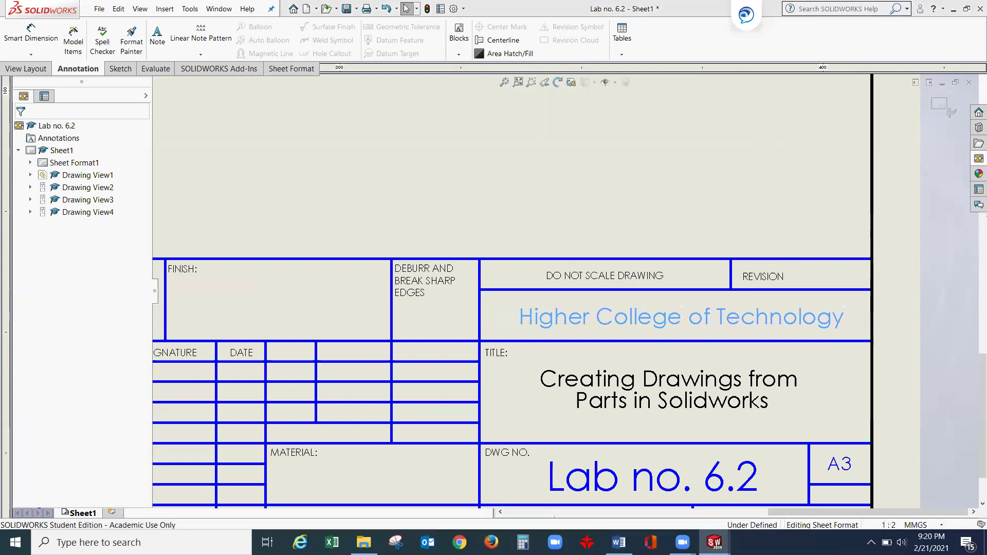
click(157, 38)
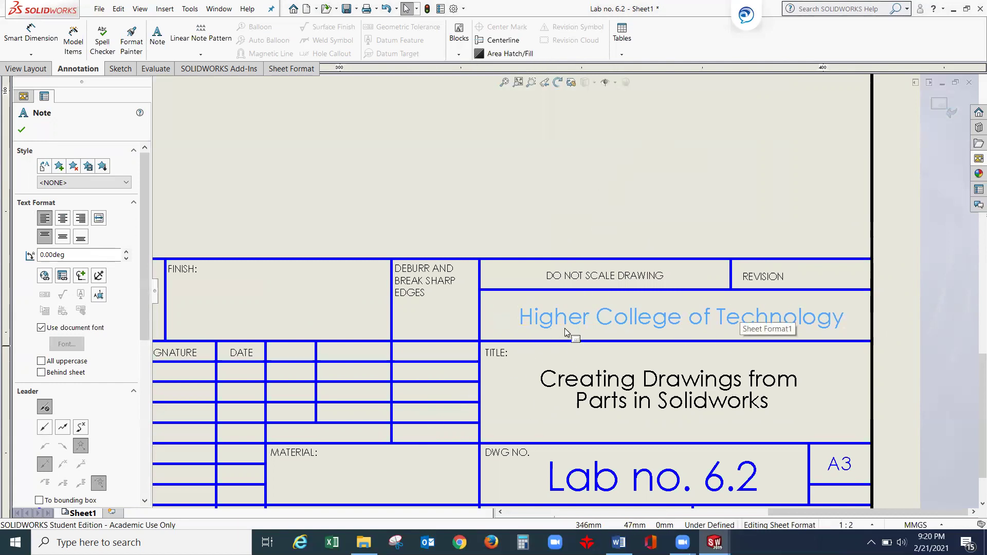
scroll(369, 435, up, 4)
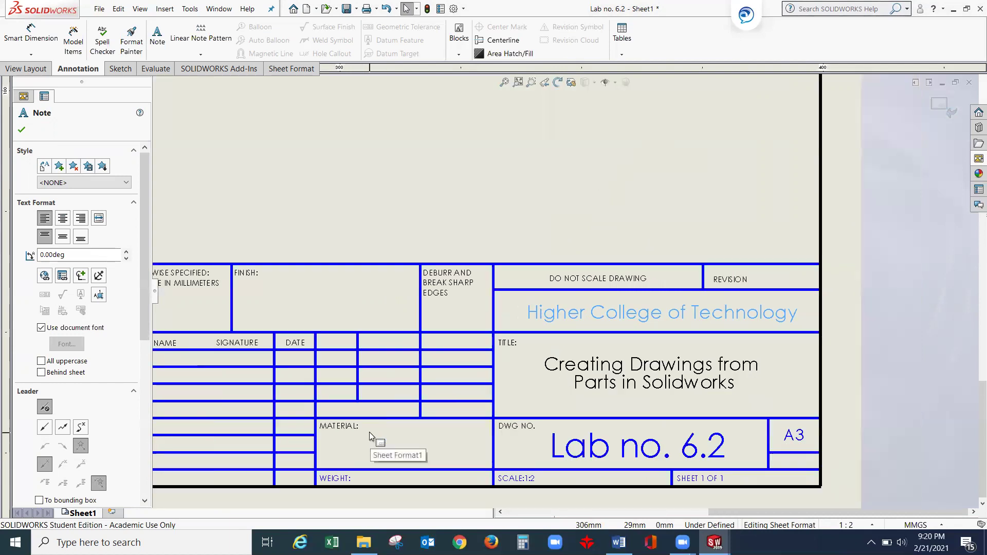
scroll(371, 346, down, 3)
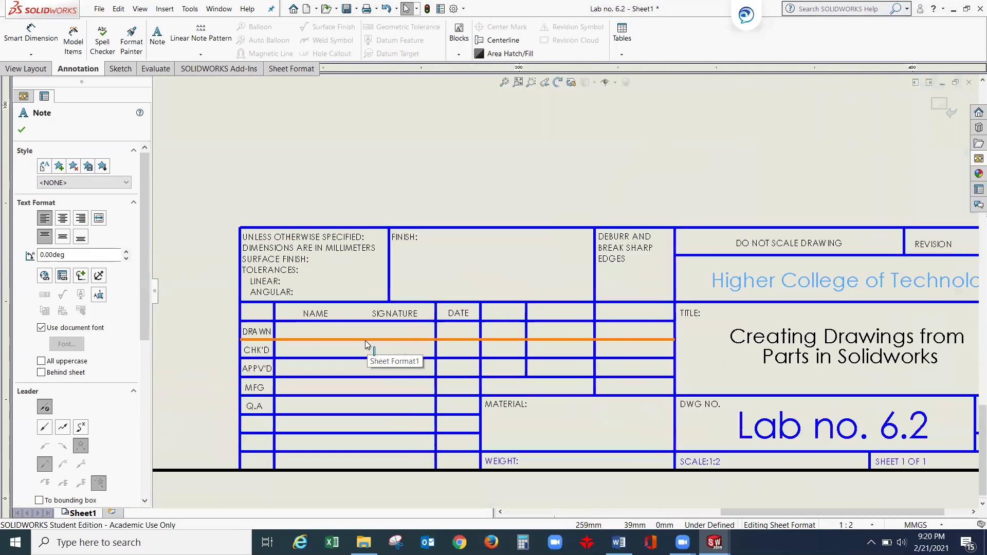
scroll(362, 347, down, 1)
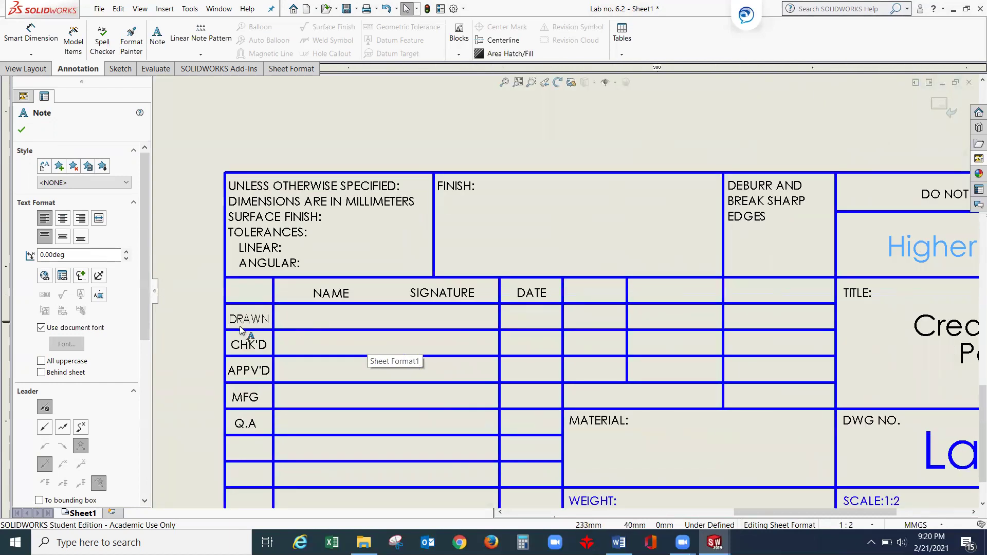
click(21, 129)
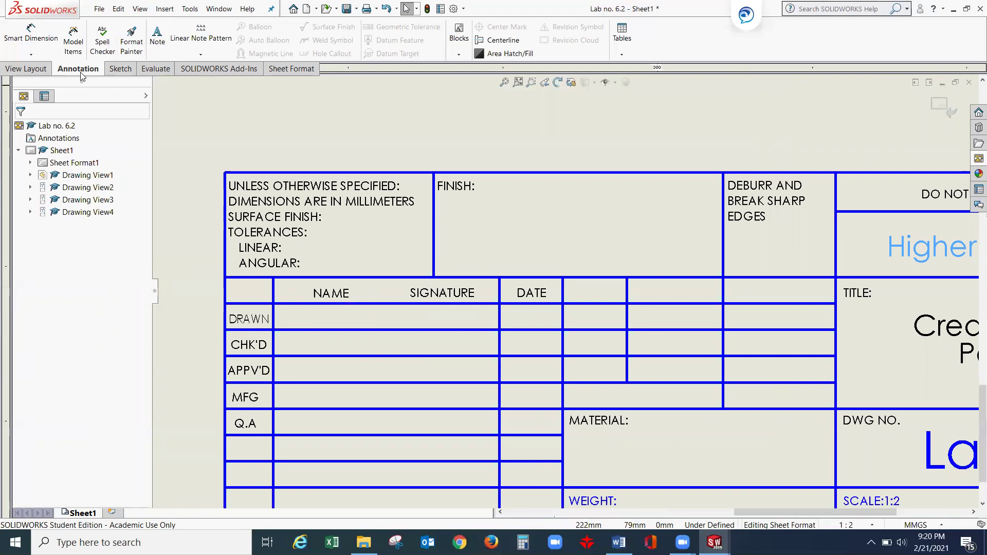
Step: Add a note without a leader in the DRAWN row under NAME and enter the drafter's name
click(156, 43)
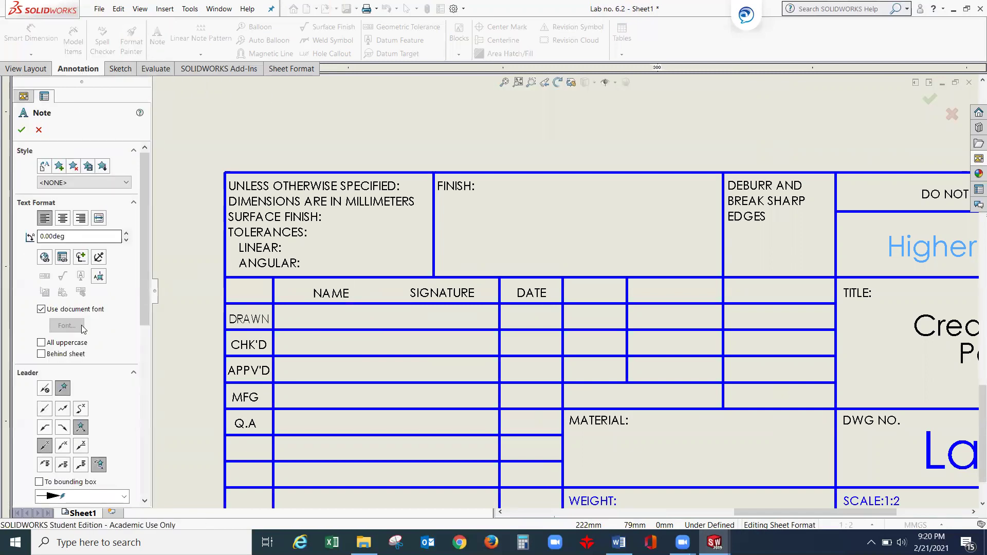
click(44, 388)
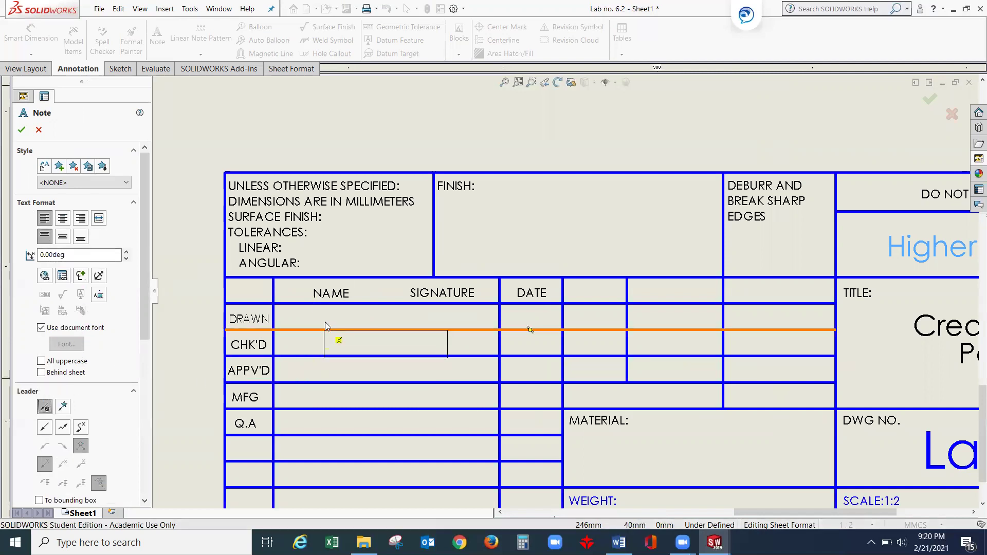
click(305, 307)
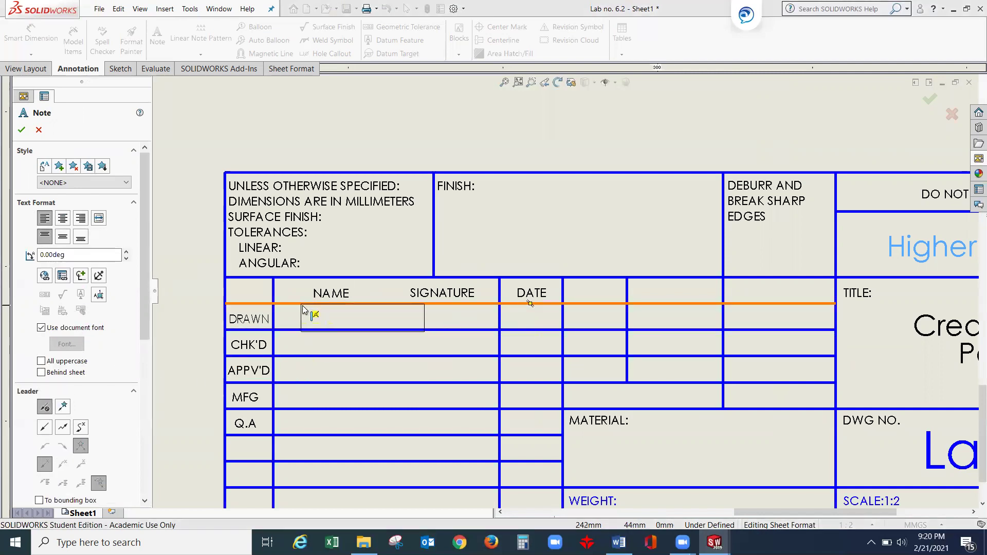
scroll(305, 311, down, 2)
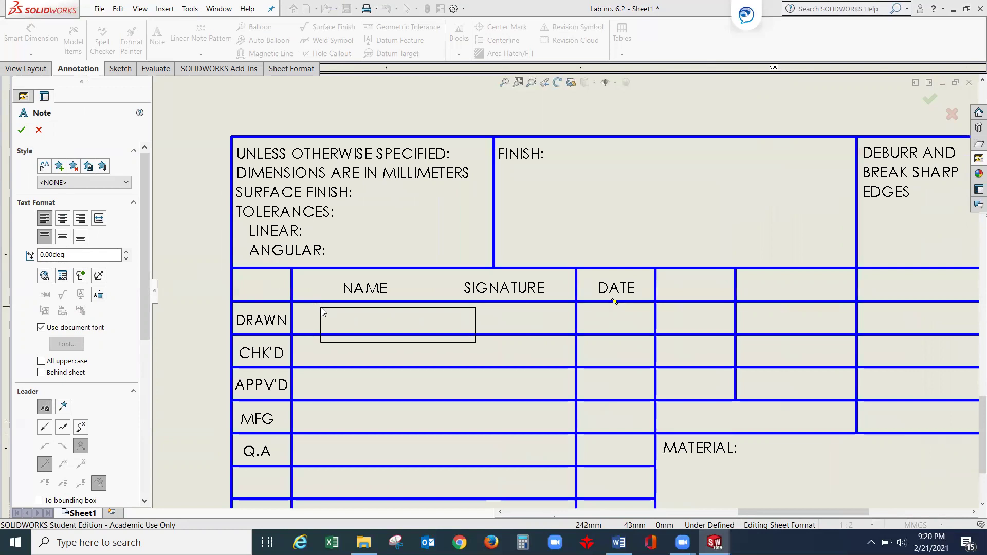
click(321, 309)
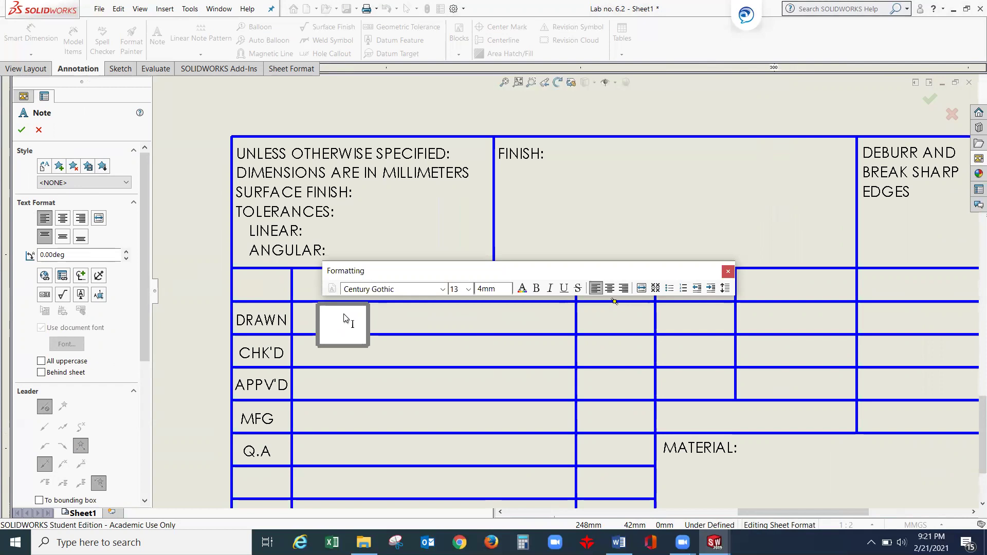
text(Mar)
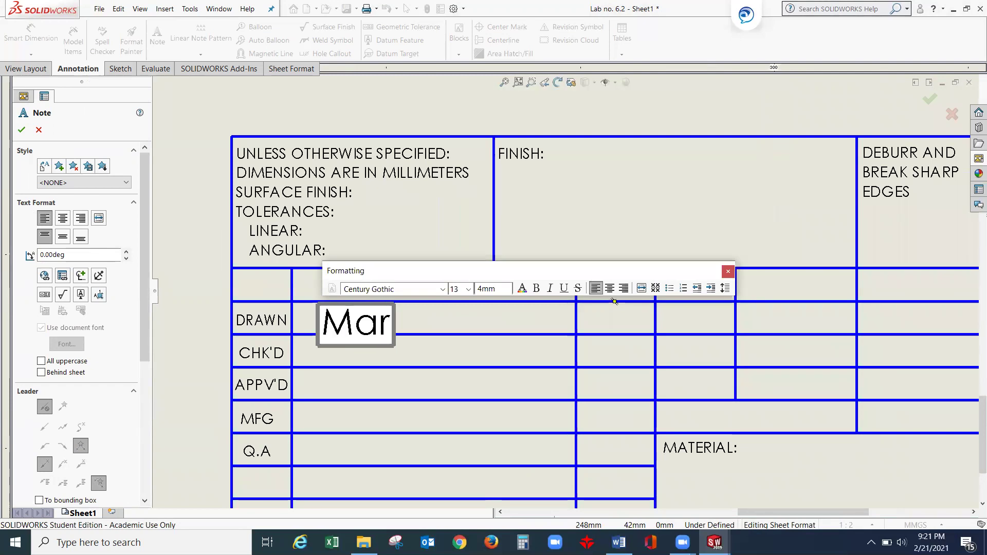
text(iam)
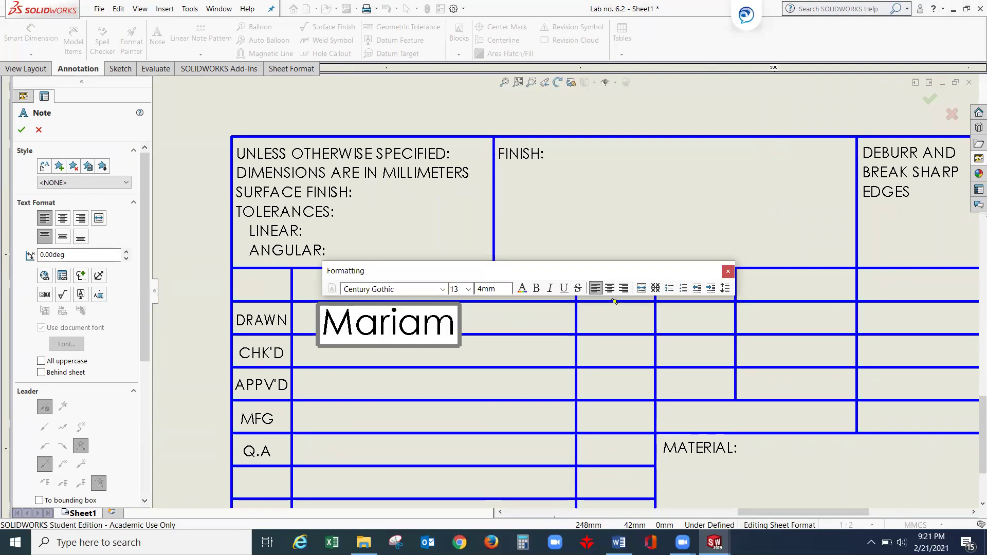